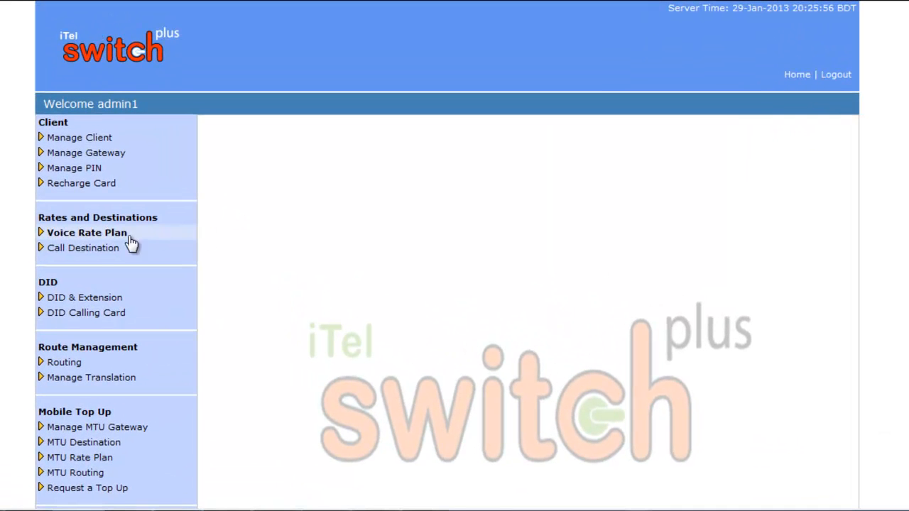
Step: Start a new voice rate plan named "ksa plan", leaving its description empty
click(116, 235)
click(57, 251)
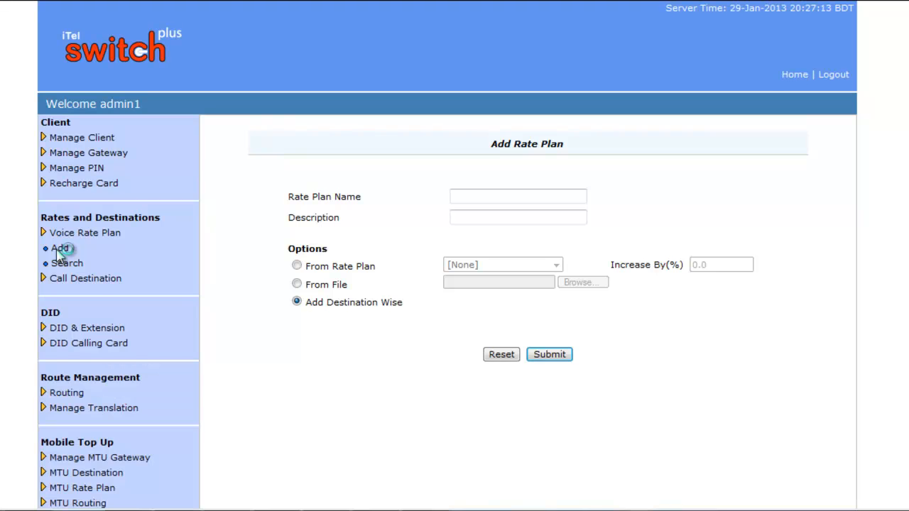
click(474, 197)
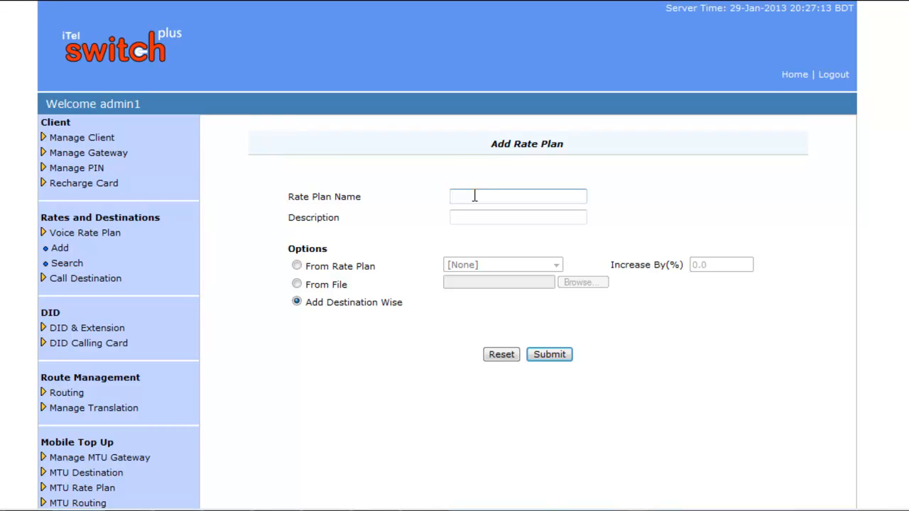
text(ksa plan)
click(482, 216)
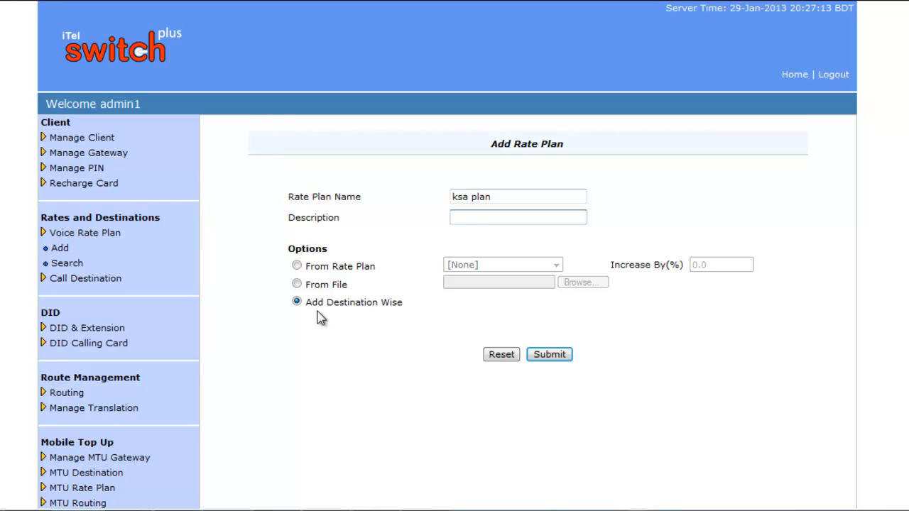
Step: Base the new plan on an existing rate plan, choosing Test rate Plan as the source
click(296, 285)
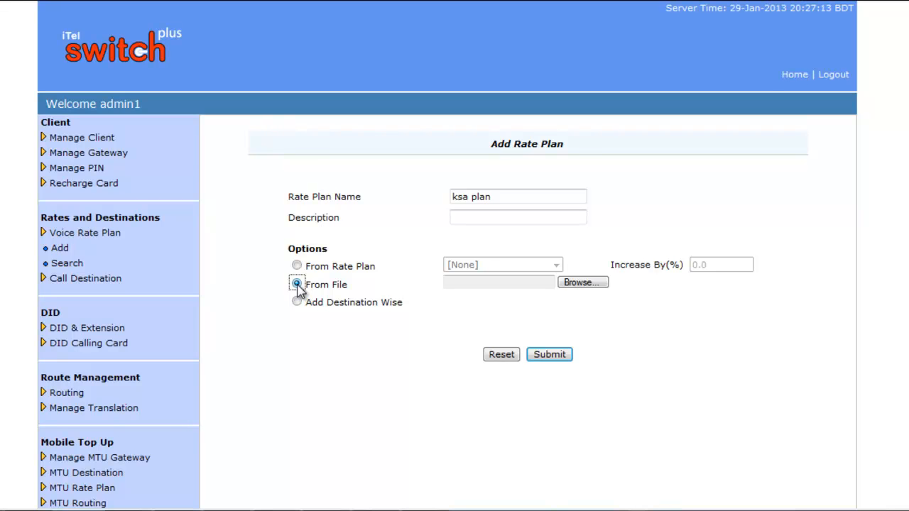
click(297, 265)
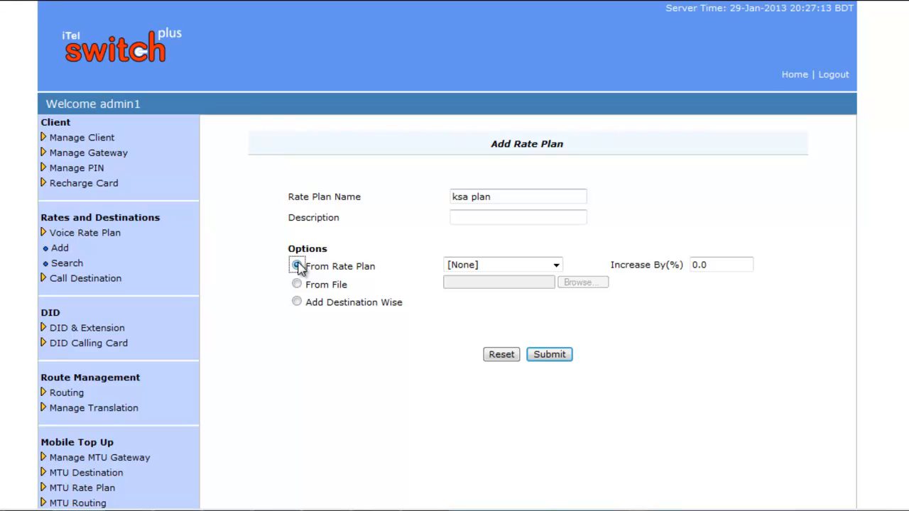
click(556, 265)
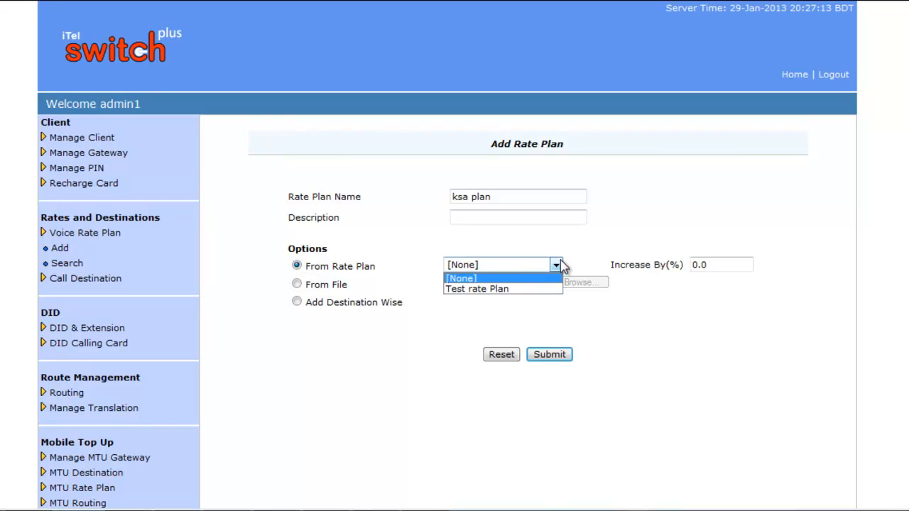
click(561, 264)
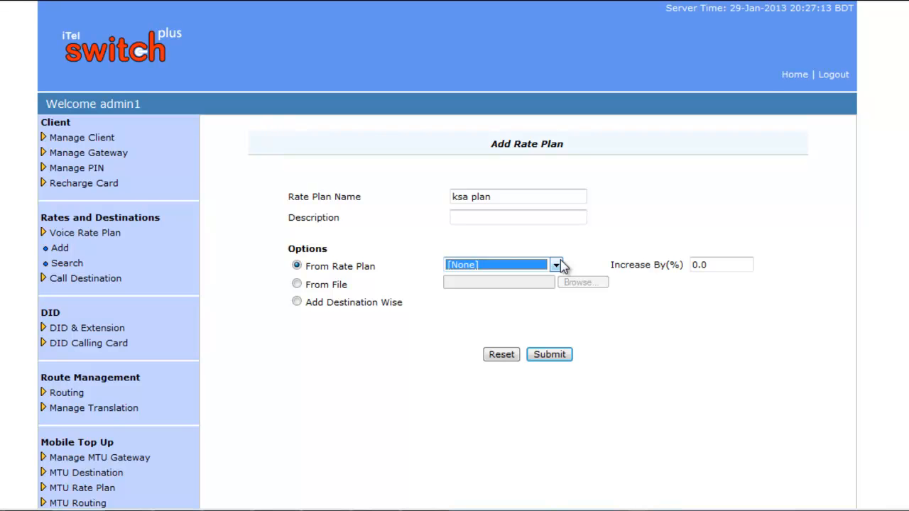
click(558, 265)
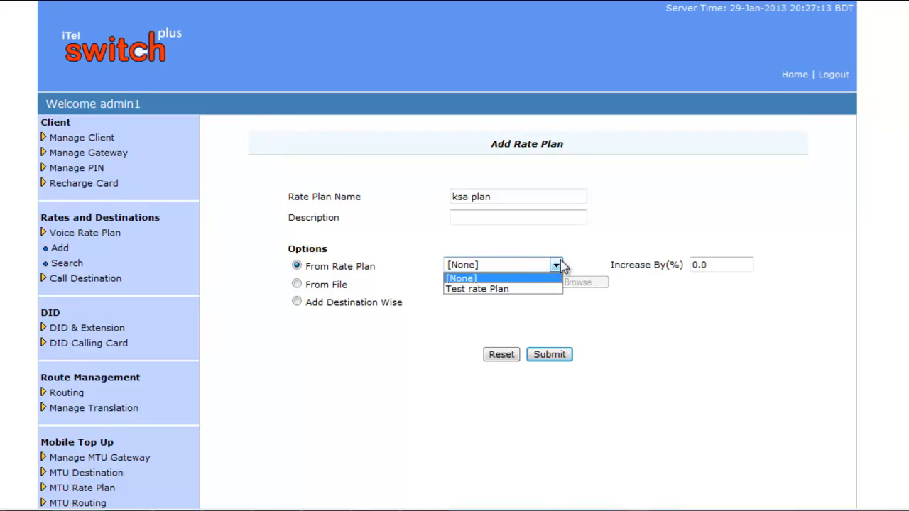
click(529, 290)
Step: Set the increase over the source plan to 1 percent and submit the rate plan
click(721, 265)
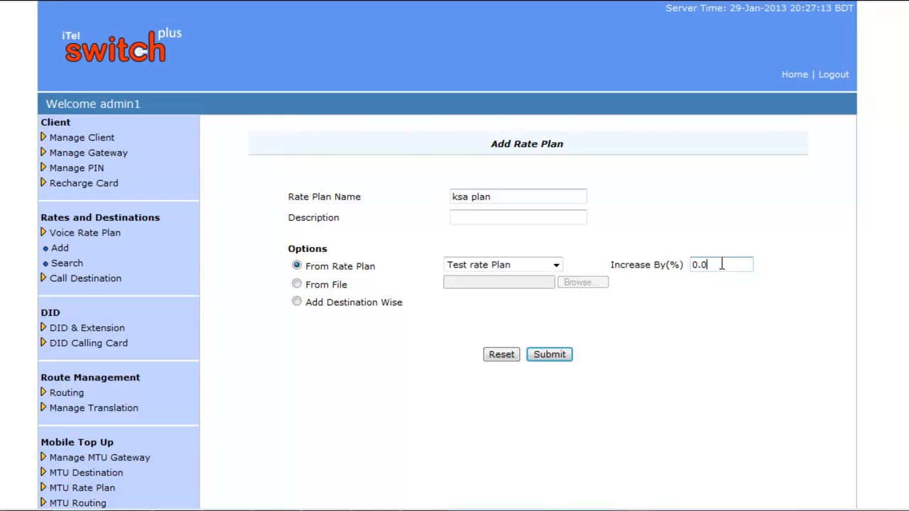
key(BackSpace)
key(BackSpace)
key(BackSpace)
text(1)
click(555, 360)
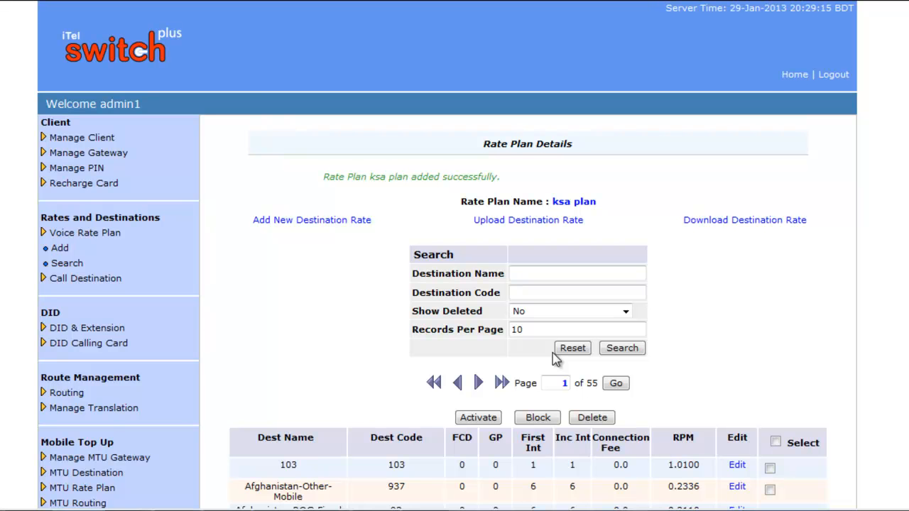
Step: Start another voice rate plan named "oman rate", leaving its description empty
scroll(686, 310, down, 2)
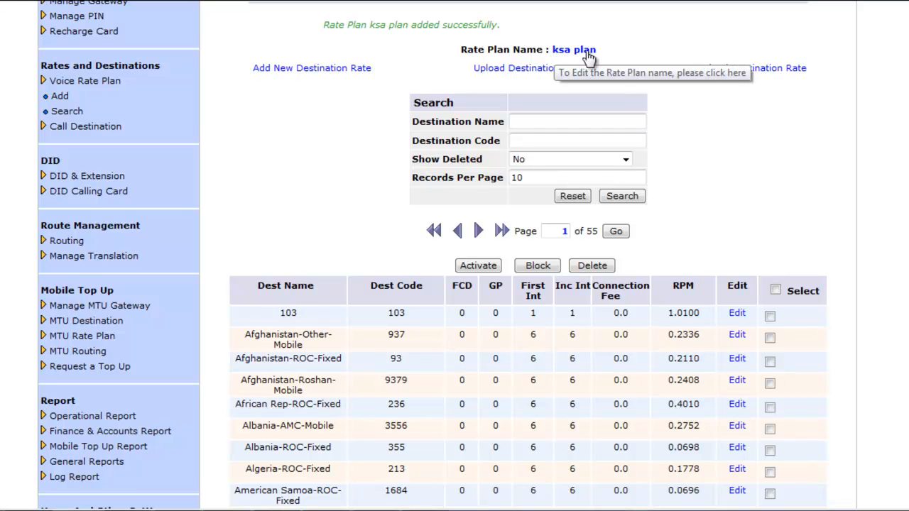
scroll(730, 241, down, 2)
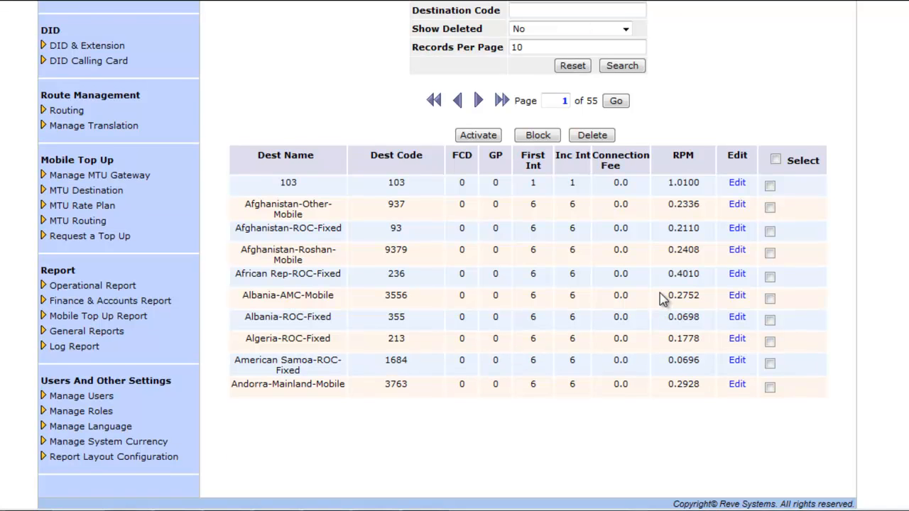
scroll(660, 299, up, 1)
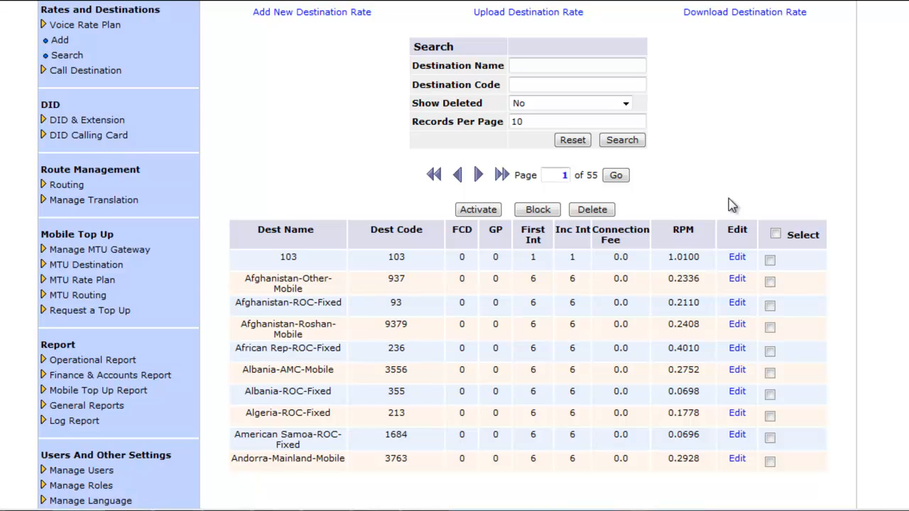
scroll(731, 205, up, 3)
click(60, 248)
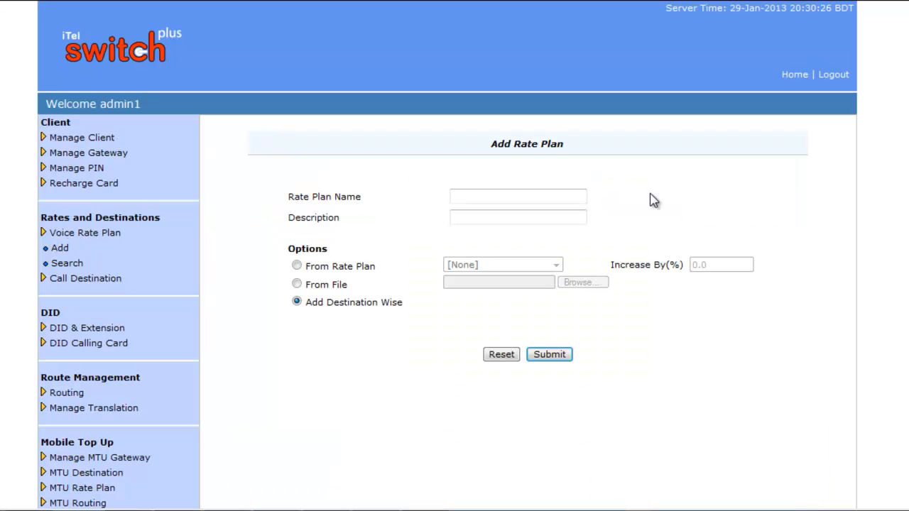
click(542, 196)
text(oman rate)
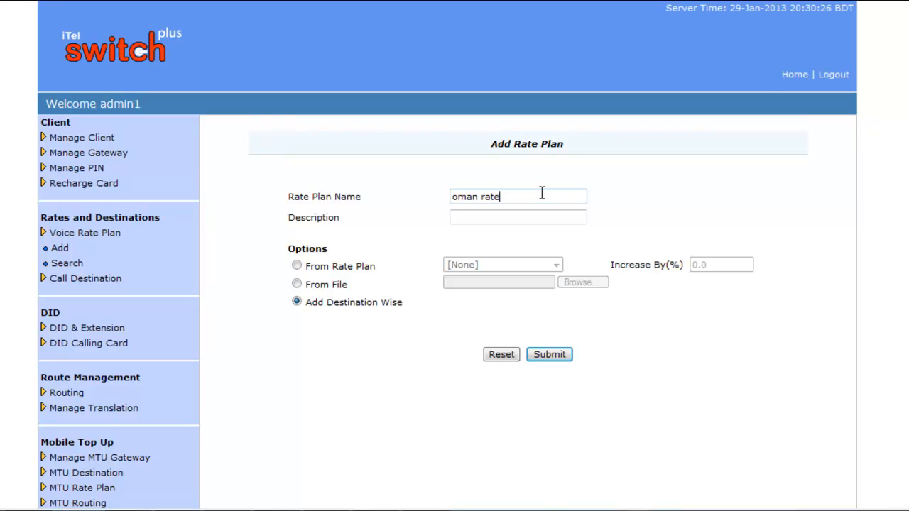
click(516, 215)
click(297, 284)
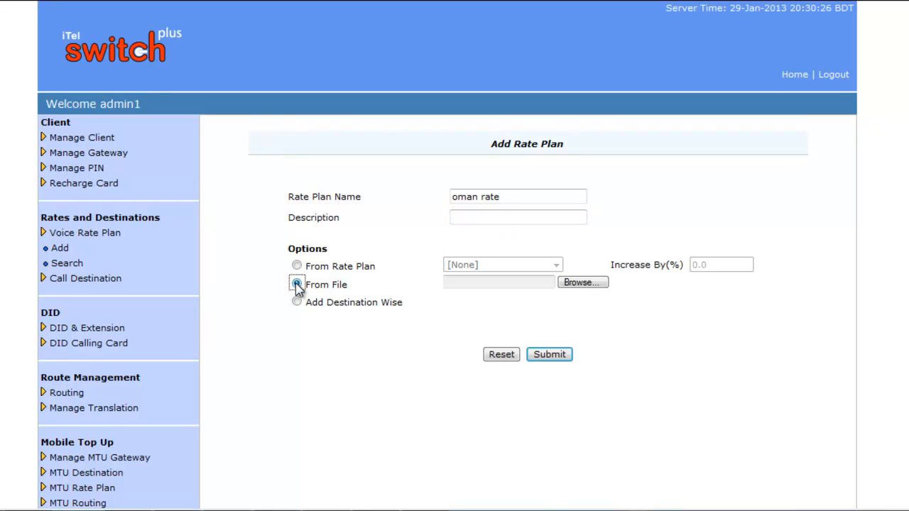
click(592, 286)
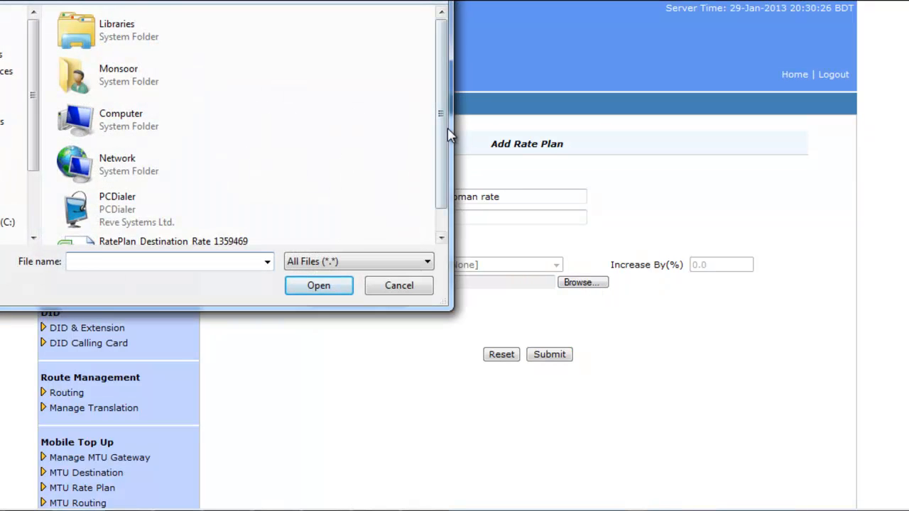
scroll(445, 134, down, 1)
click(195, 222)
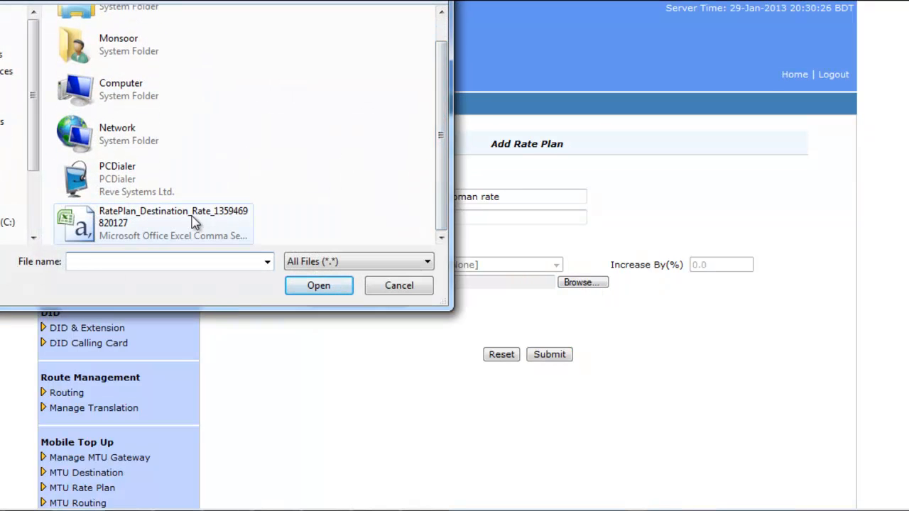
double_click(195, 222)
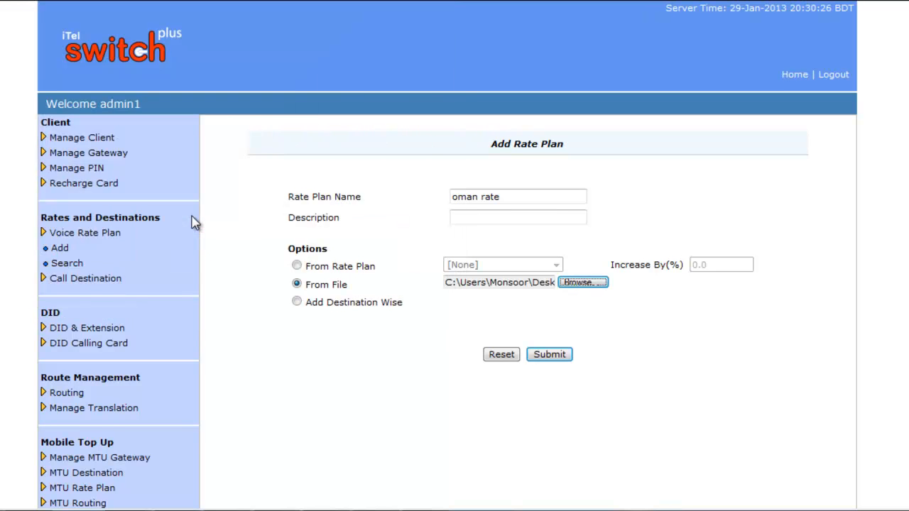
click(555, 357)
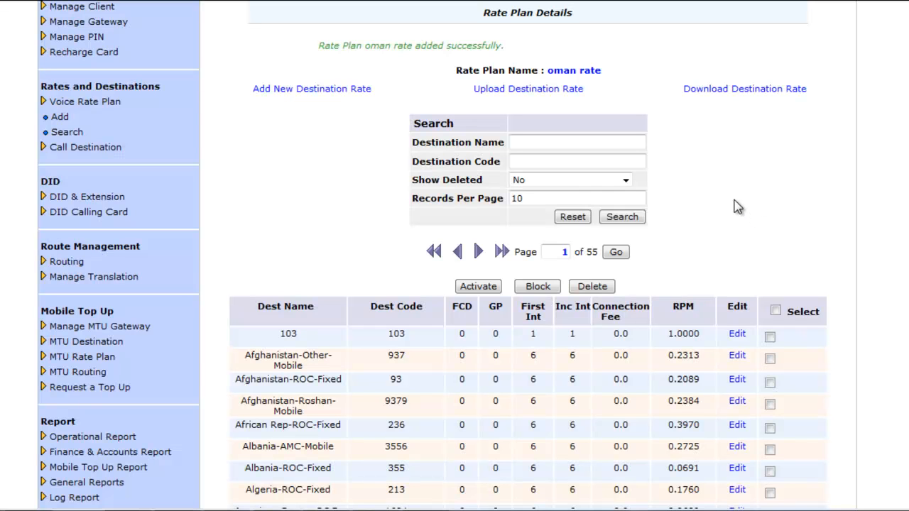
Step: Add a third voice rate plan using Add Destination Wise, named with a person's first name followed by "rate"
scroll(737, 206, down, 2)
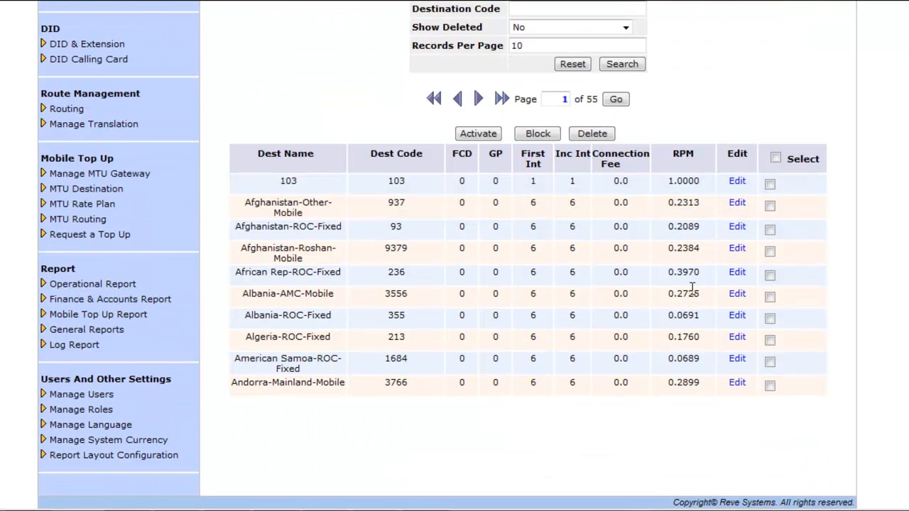
scroll(679, 275, up, 3)
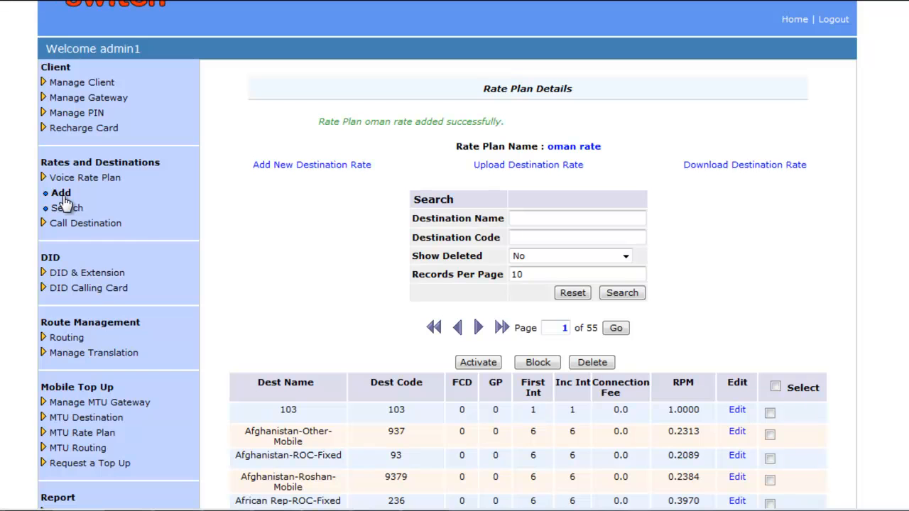
click(64, 197)
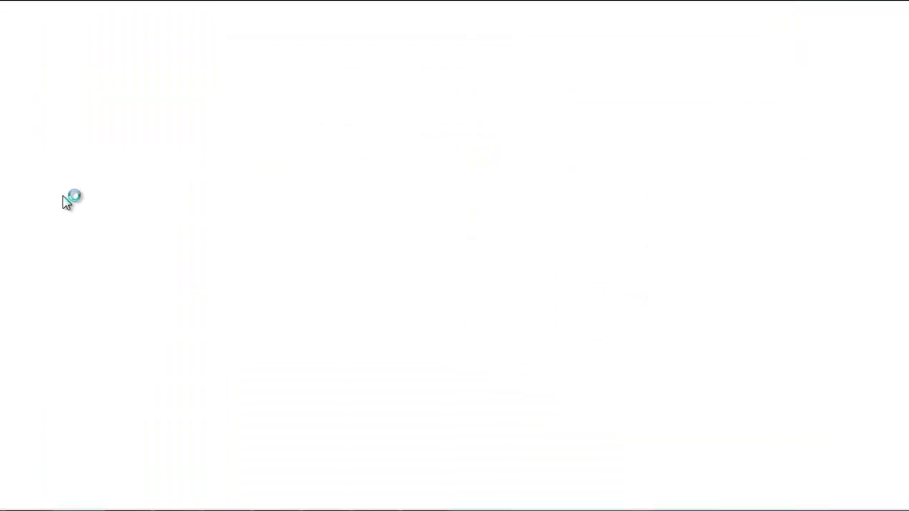
click(517, 196)
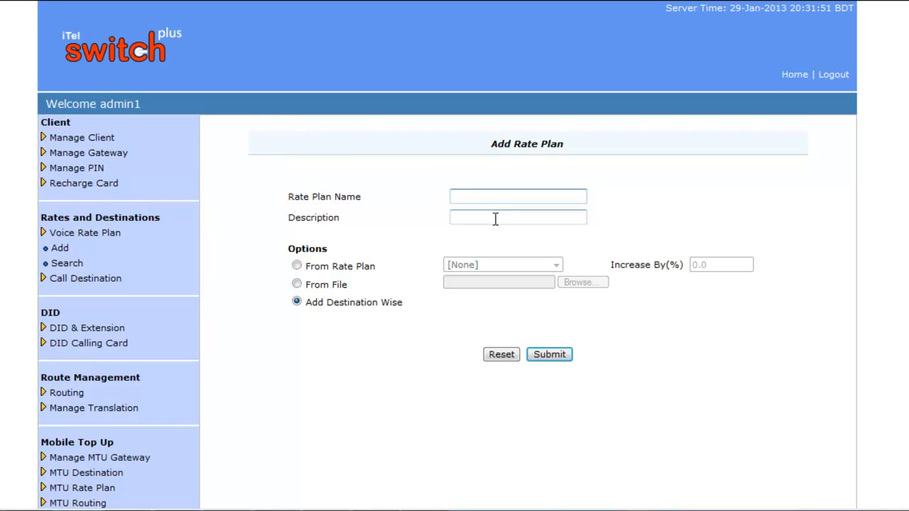
text(jamal rate)
click(507, 219)
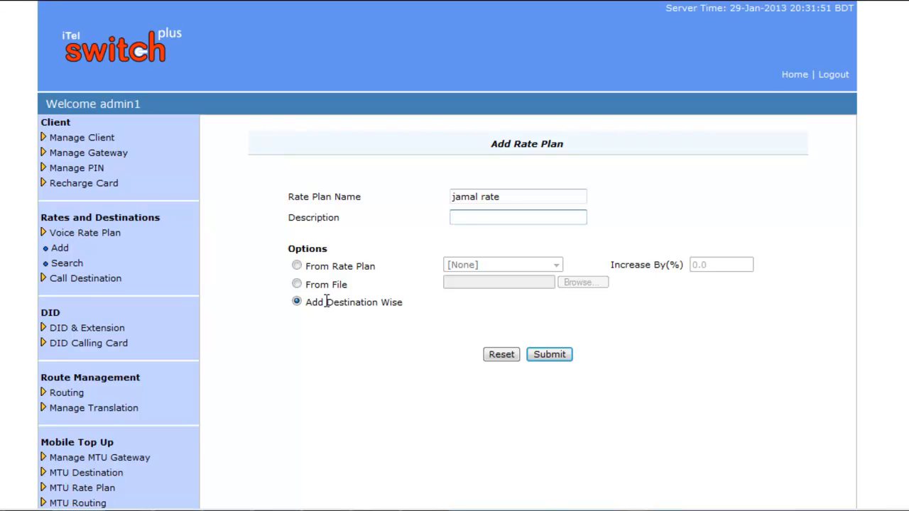
click(558, 352)
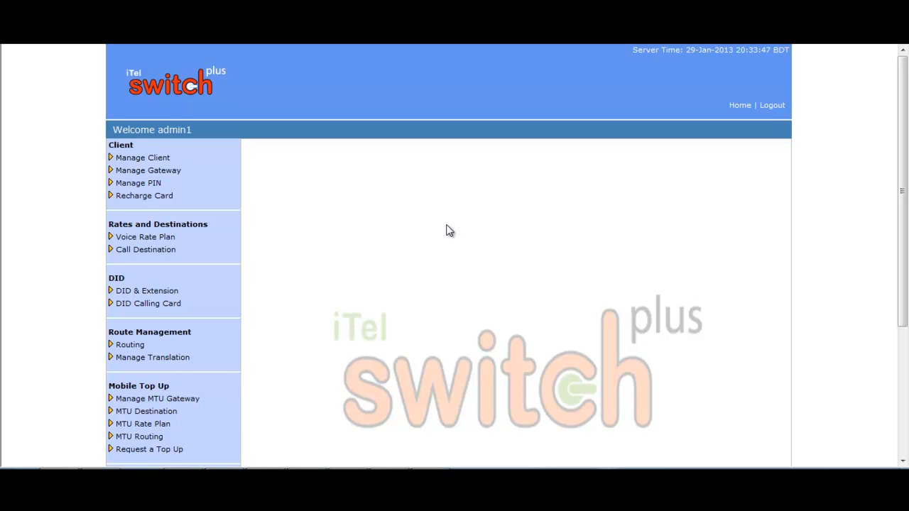
Step: Open the voice rate plan search page and examine its filter fields, the Show Deleted choices and the listed plans
click(176, 237)
click(138, 265)
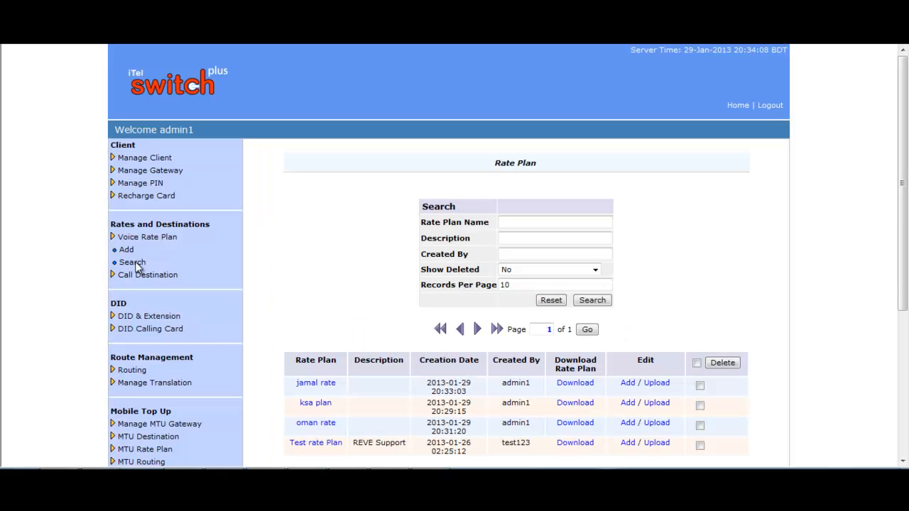
scroll(537, 171, down, 2)
click(521, 158)
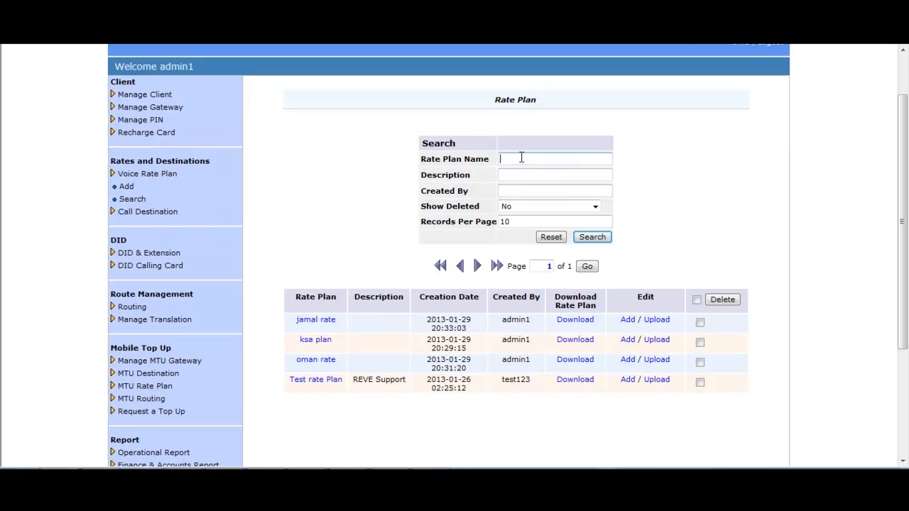
click(513, 176)
click(526, 190)
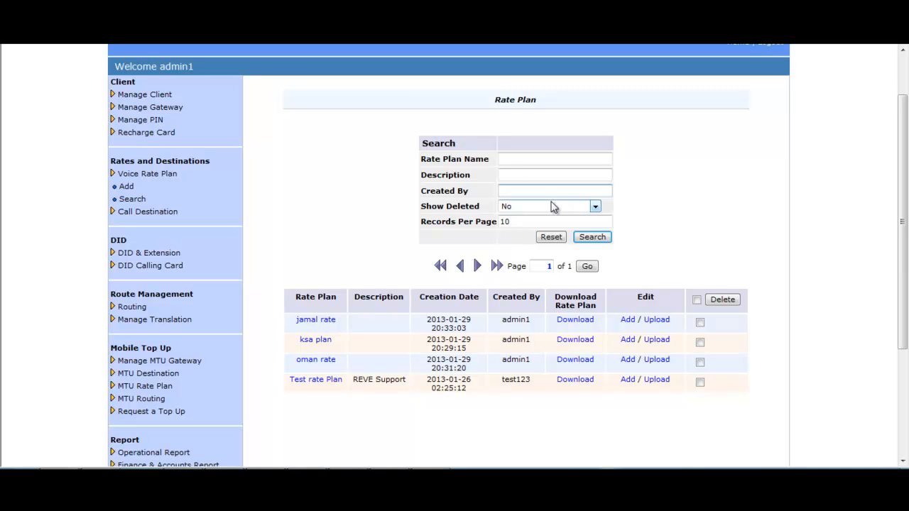
click(595, 207)
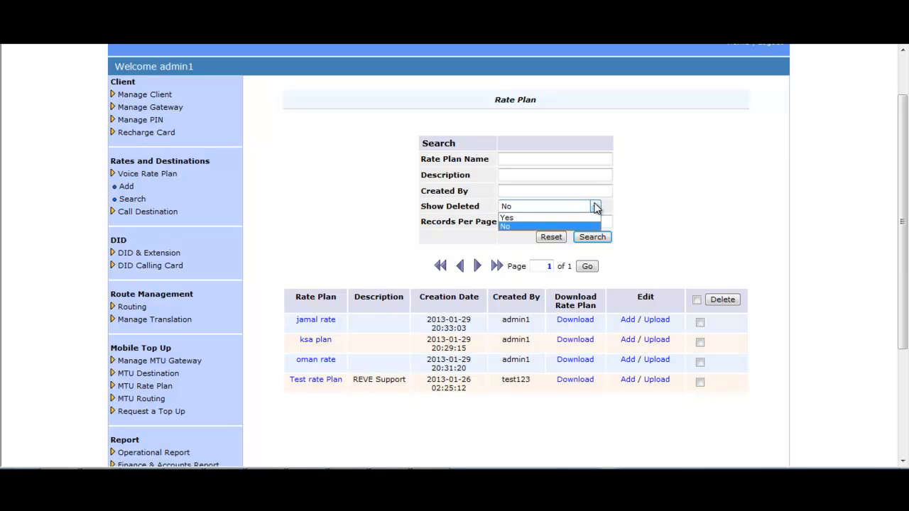
click(595, 207)
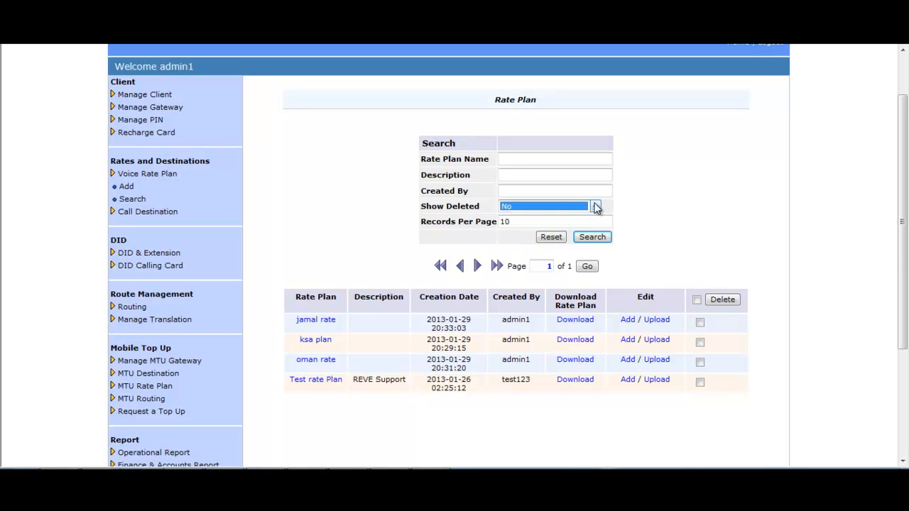
click(688, 247)
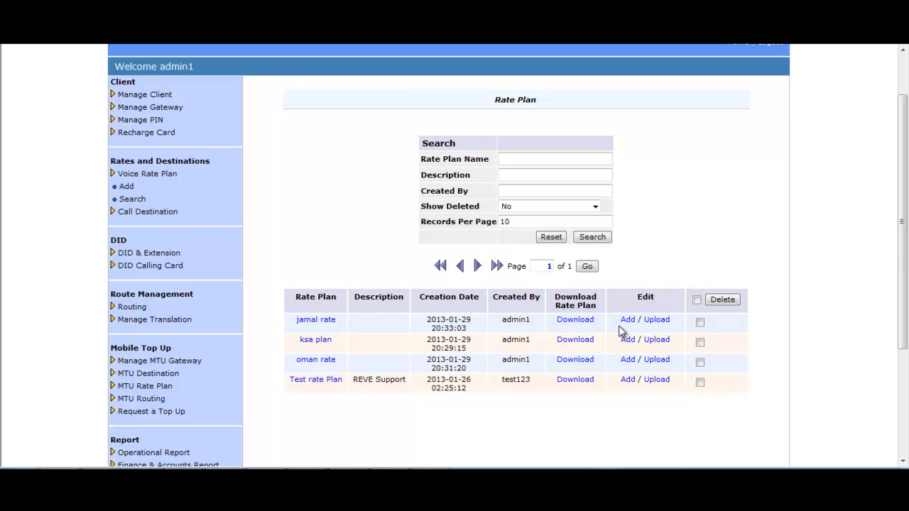
Step: Open the details of the first listed rate plan and start adding a new destination rate to it
click(700, 323)
click(699, 323)
click(329, 321)
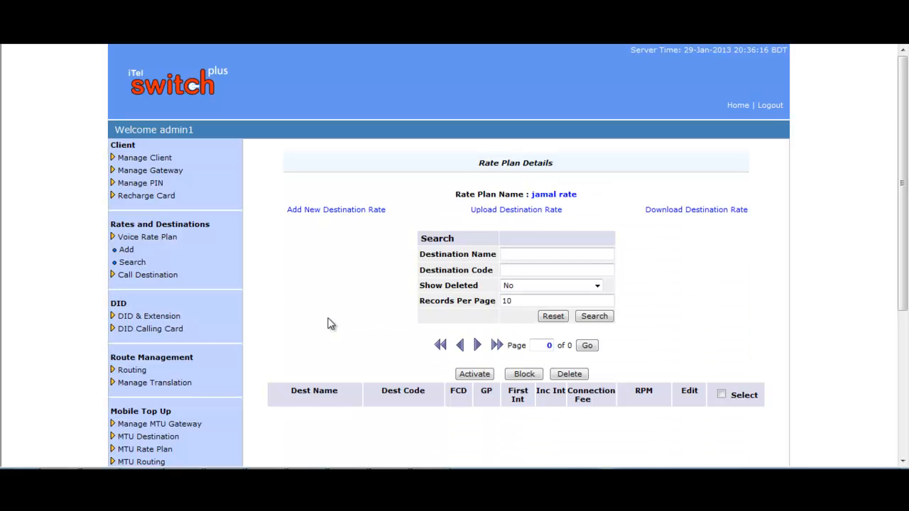
scroll(649, 302, down, 2)
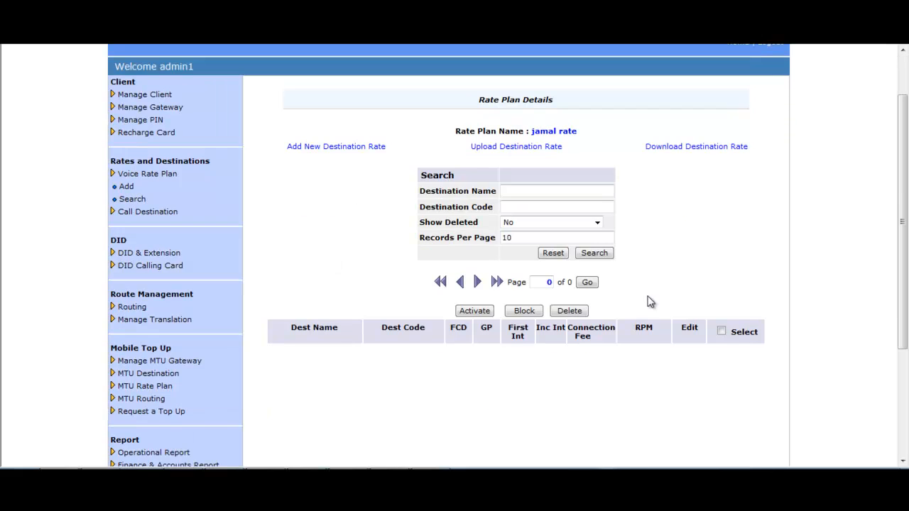
click(341, 147)
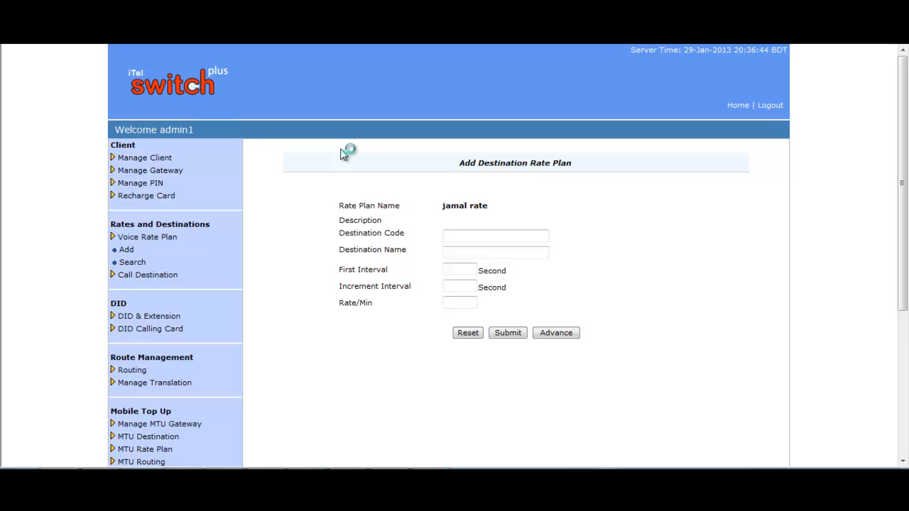
Step: Enter destination code 8801 with name bd-mo1, 30-second first and increment intervals, and a rate of 0.045 per minute
click(467, 233)
text(8801)
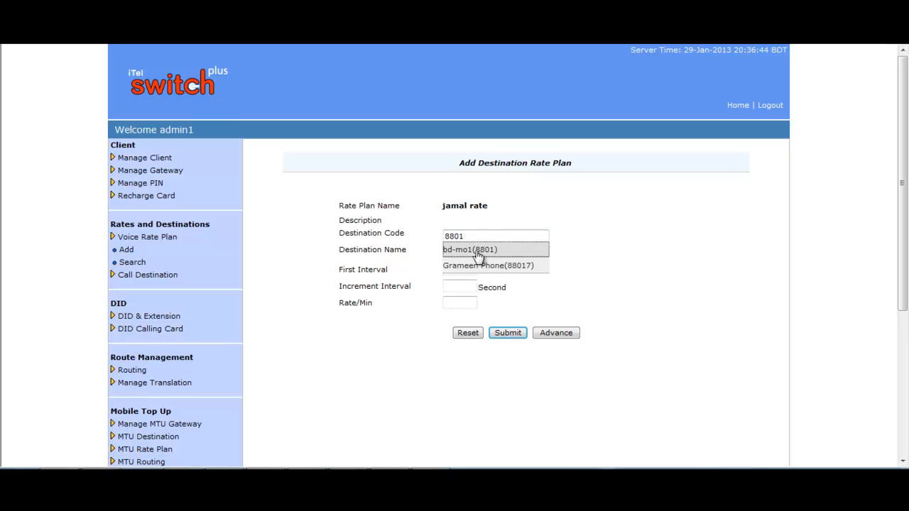
click(485, 252)
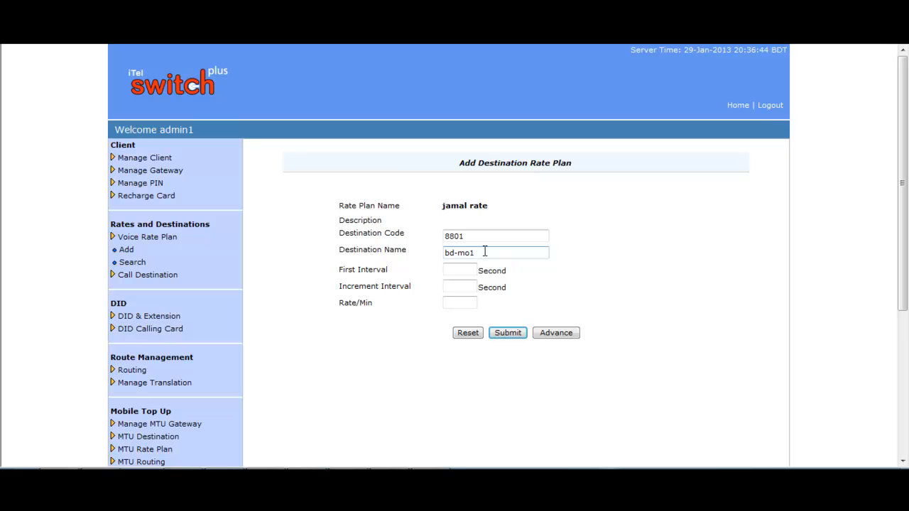
key(Tab)
text(30)
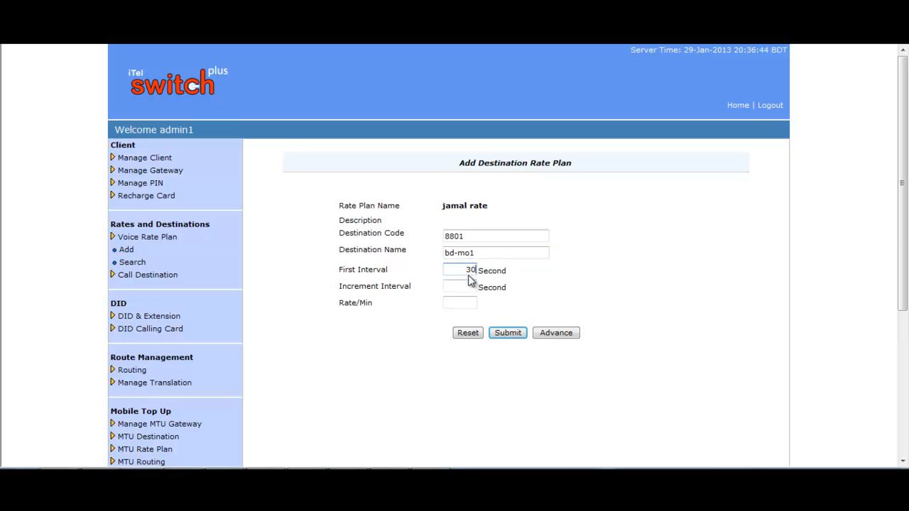
click(472, 286)
text(30)
click(475, 301)
text(0.045)
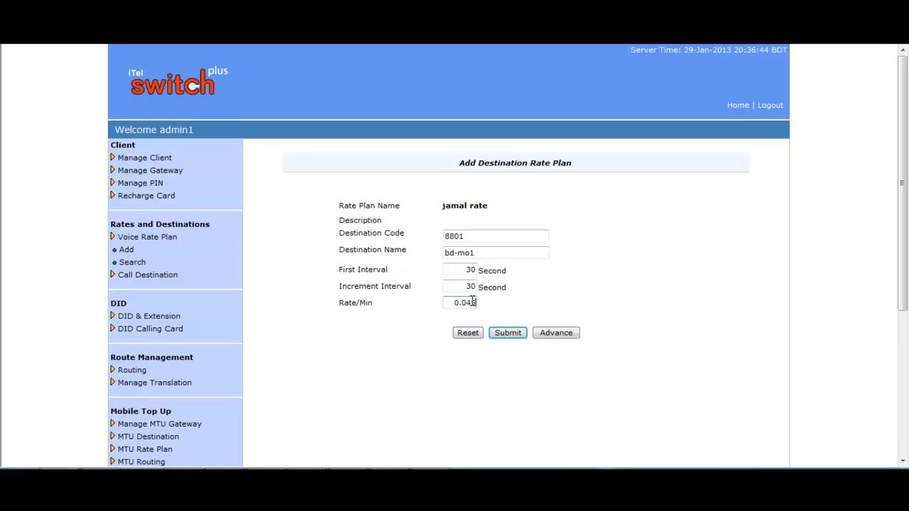
Step: Show the advanced destination rate options and examine the Failed Call Duration, Grace Period and Connection Fee fields
click(554, 334)
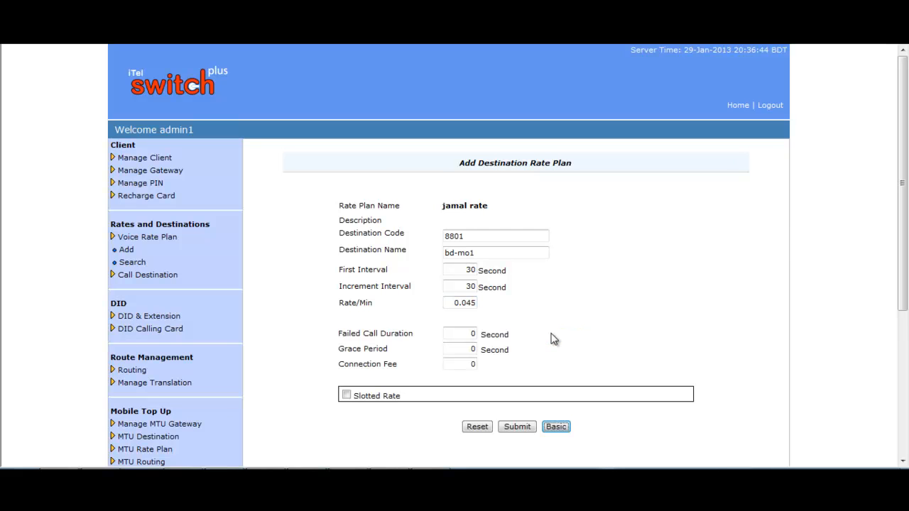
scroll(600, 268, down, 2)
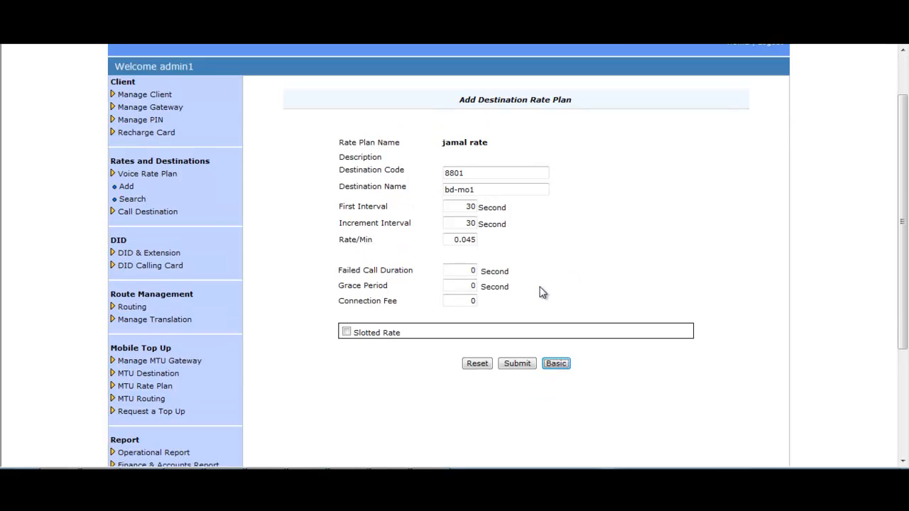
click(474, 270)
click(476, 270)
click(475, 286)
click(475, 301)
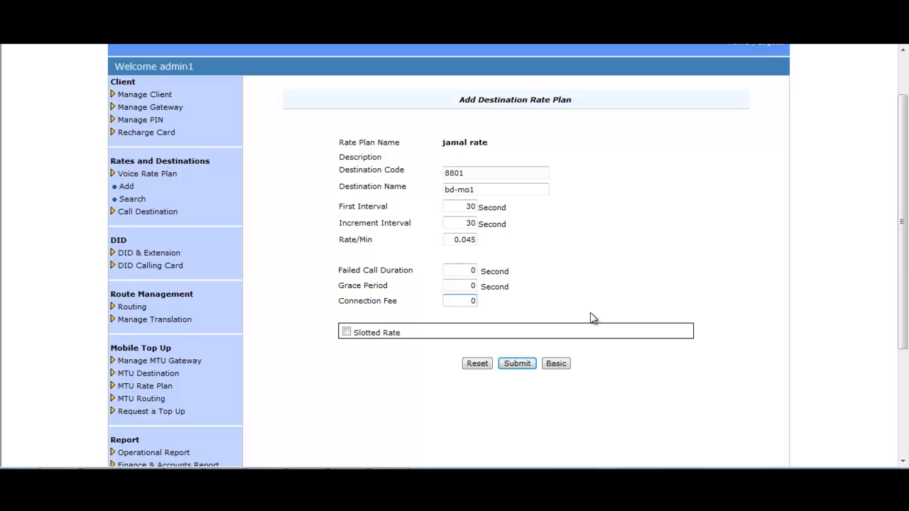
Step: Enable Slotted Rate and examine its day choices and the from and to time lists
click(347, 332)
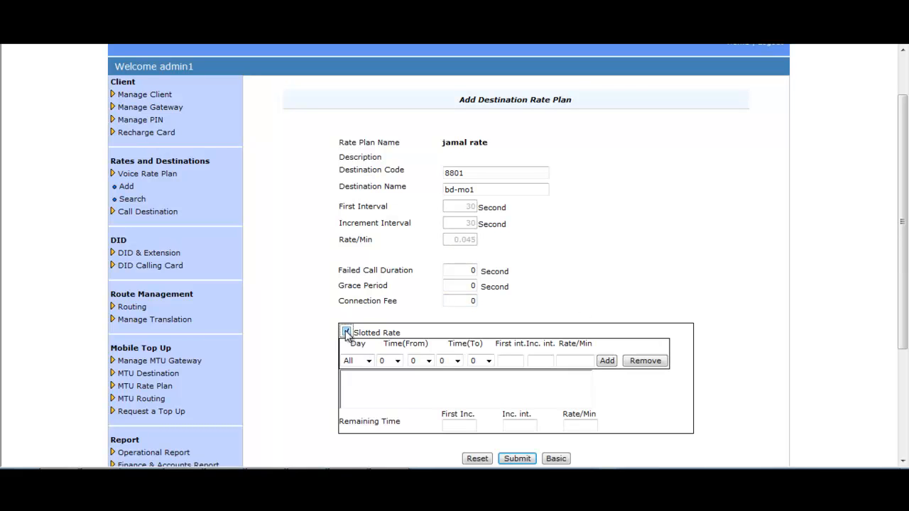
click(369, 361)
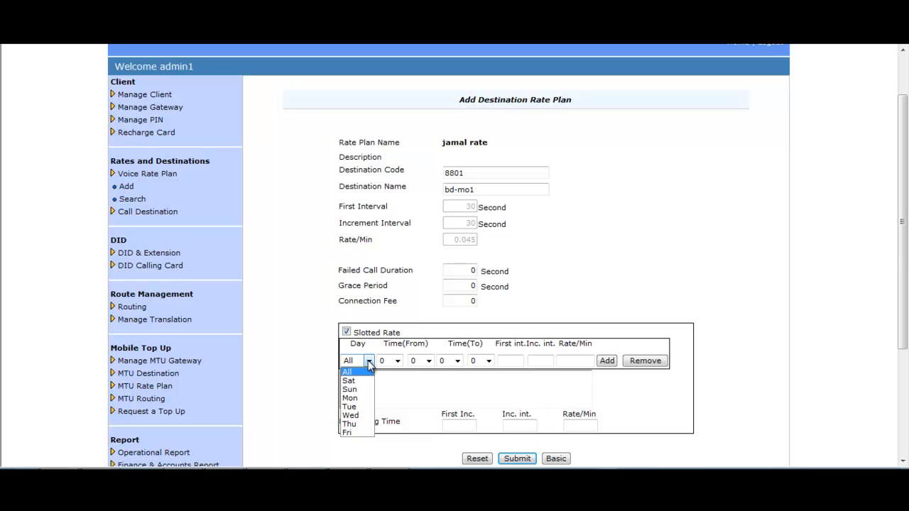
click(368, 362)
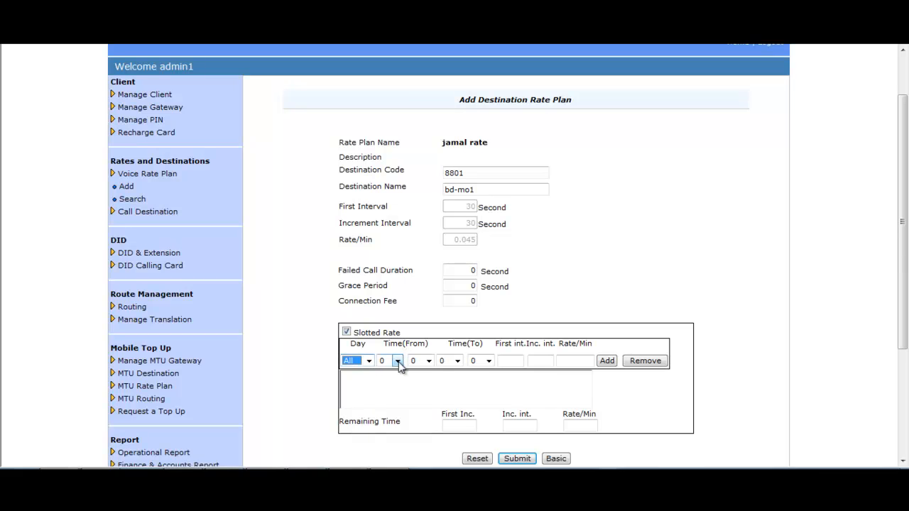
click(397, 361)
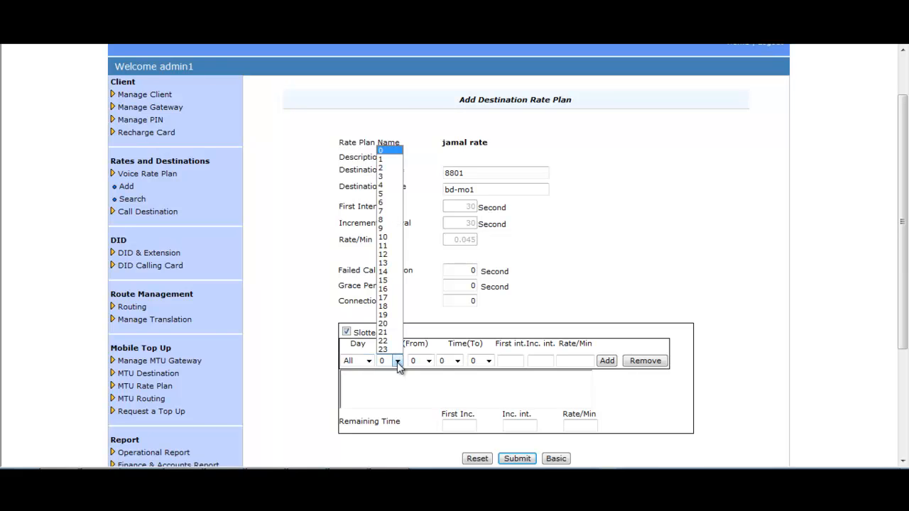
click(397, 362)
click(429, 362)
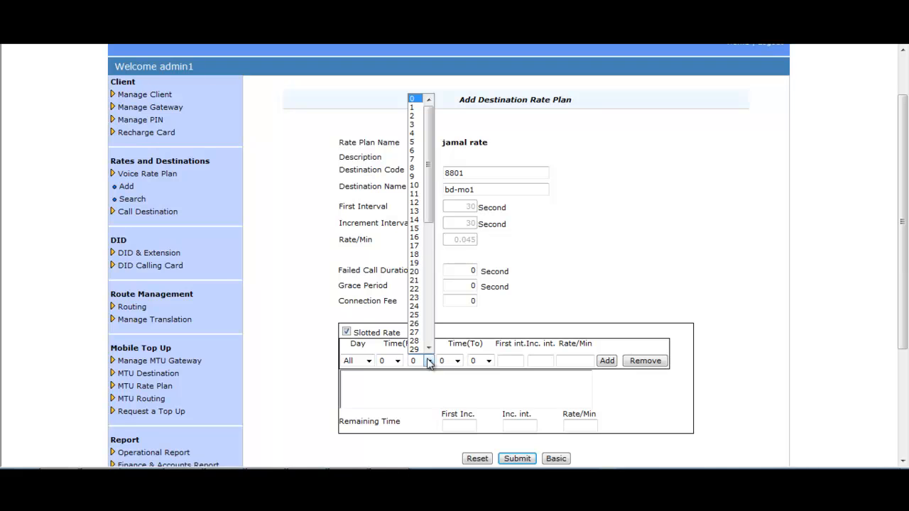
click(458, 361)
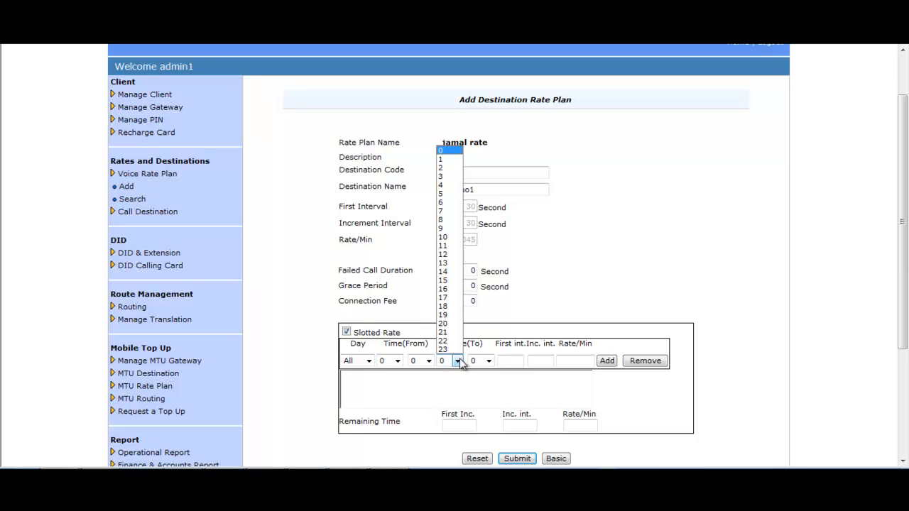
Step: Examine the slot's interval and Rate/Min fields, its day choices again, and the interval and rate fields for Remaining Time
click(508, 361)
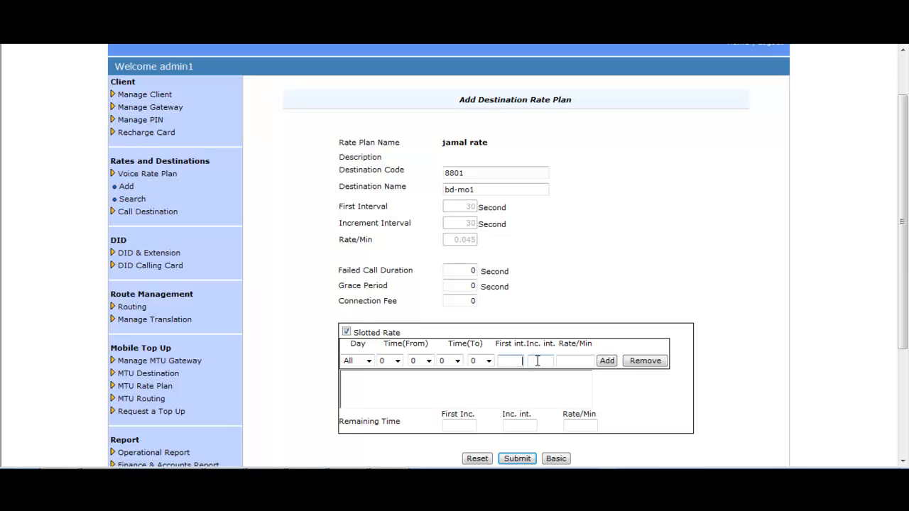
click(580, 360)
click(369, 362)
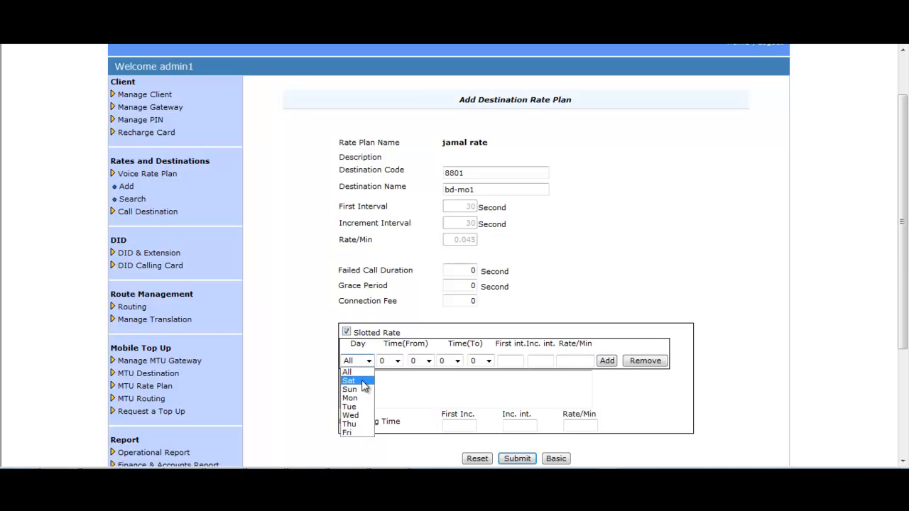
click(628, 344)
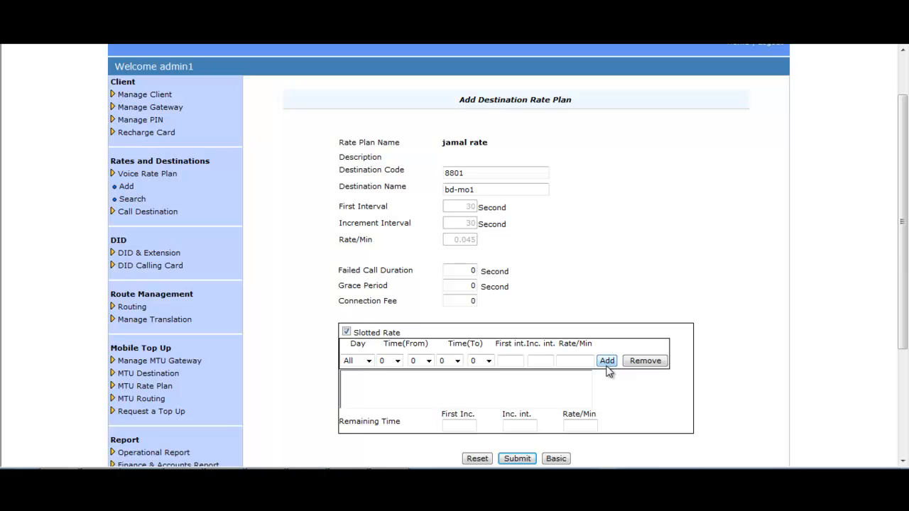
click(451, 426)
click(527, 425)
click(583, 425)
Step: Turn Slotted Rate off, return to the basic form and submit the destination rate
click(346, 331)
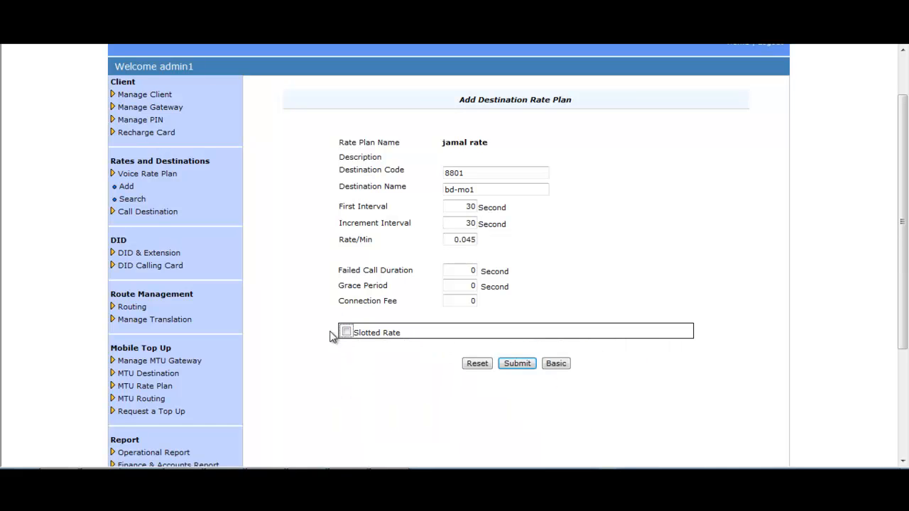
click(551, 364)
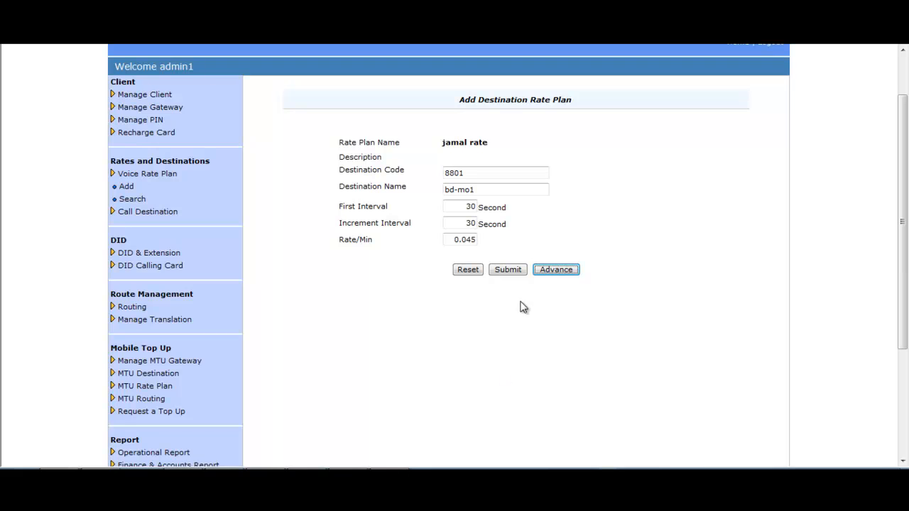
click(508, 272)
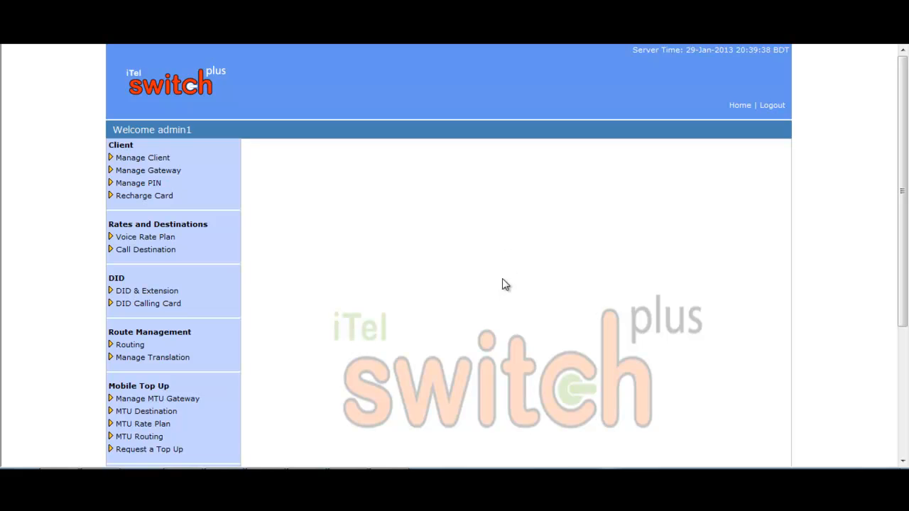
click(165, 240)
click(131, 263)
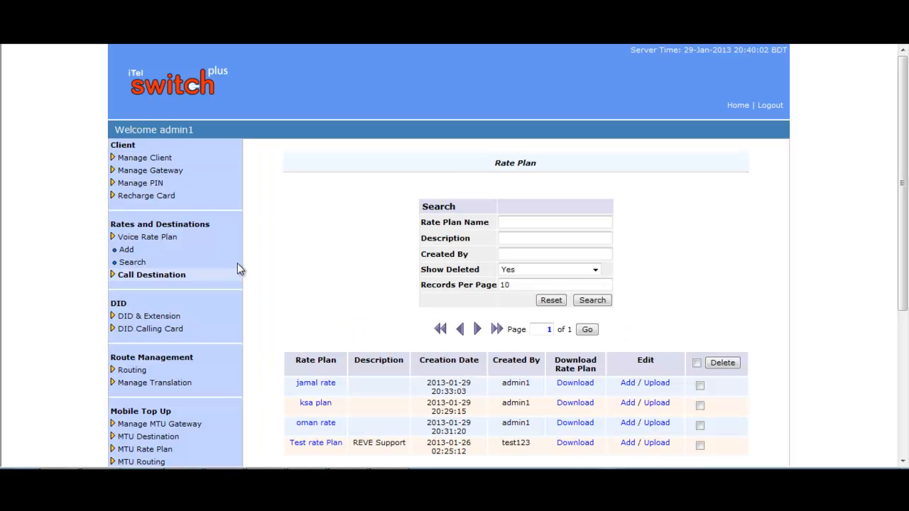
scroll(681, 226, down, 1)
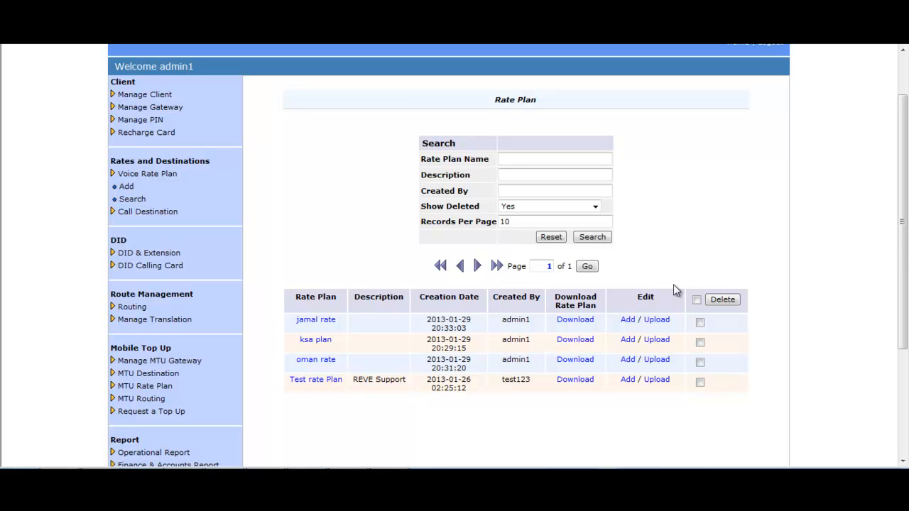
click(583, 341)
click(492, 241)
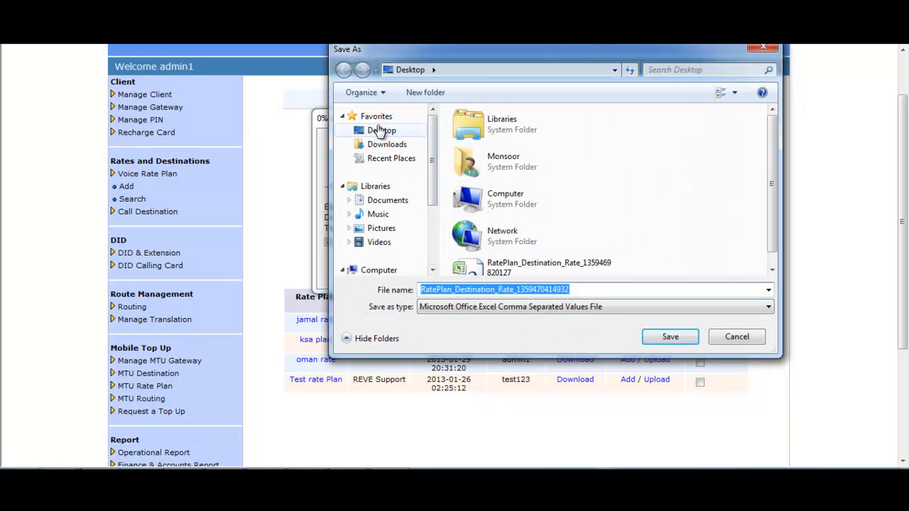
click(670, 337)
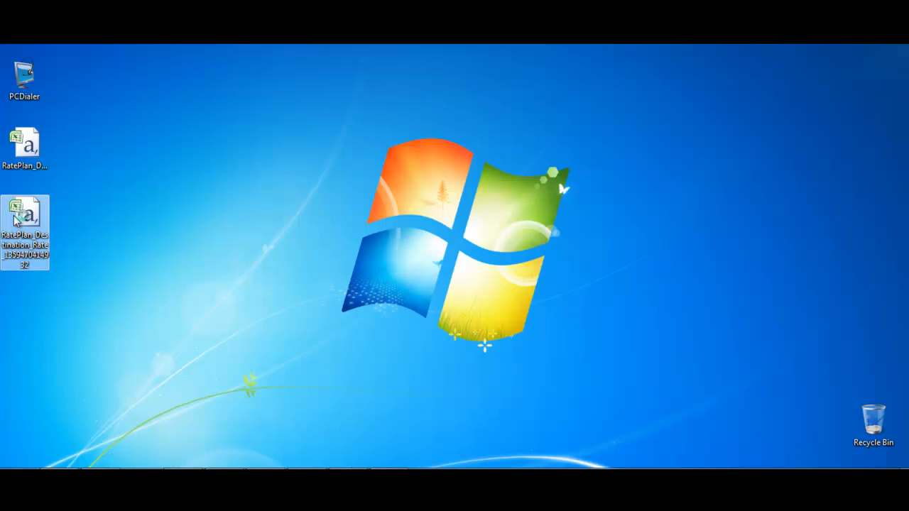
Step: Open the downloaded rate file in Excel and examine its columns from Destination and Code through the intervals, Rate/Min and Rate Status
double_click(16, 221)
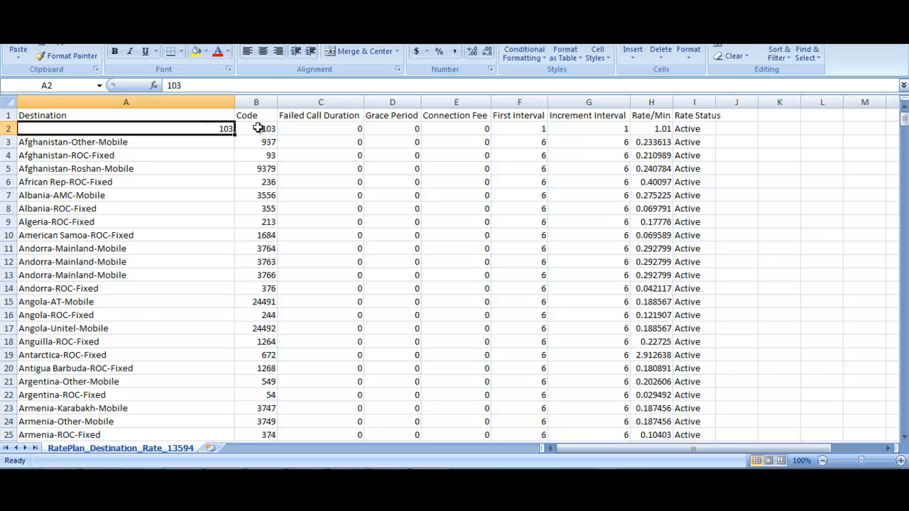
click(176, 142)
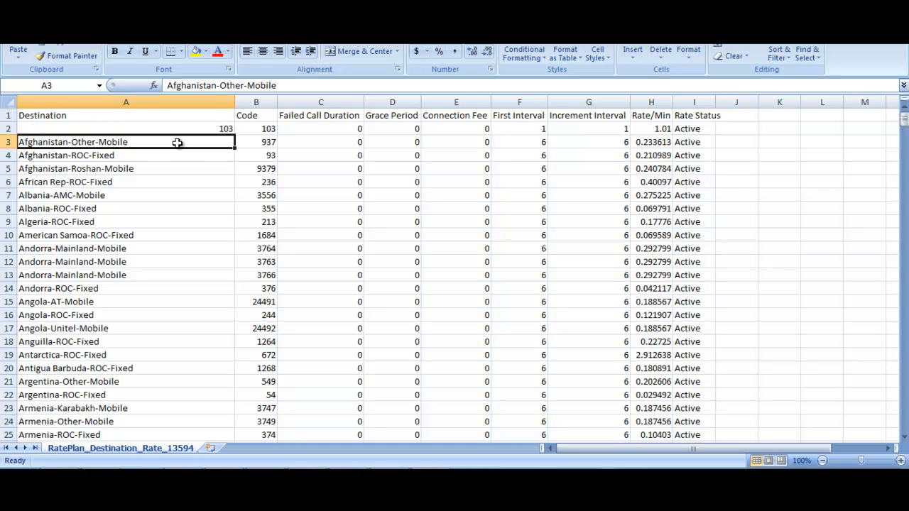
click(269, 143)
click(313, 143)
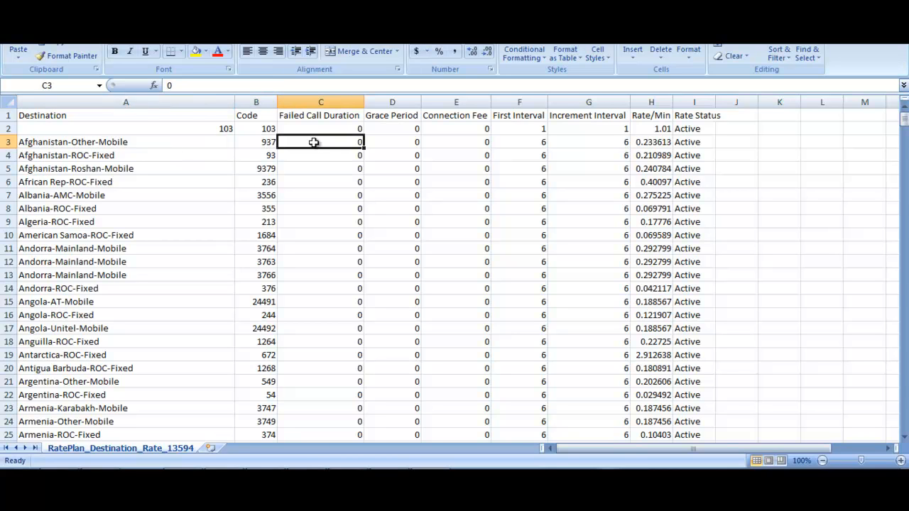
click(400, 142)
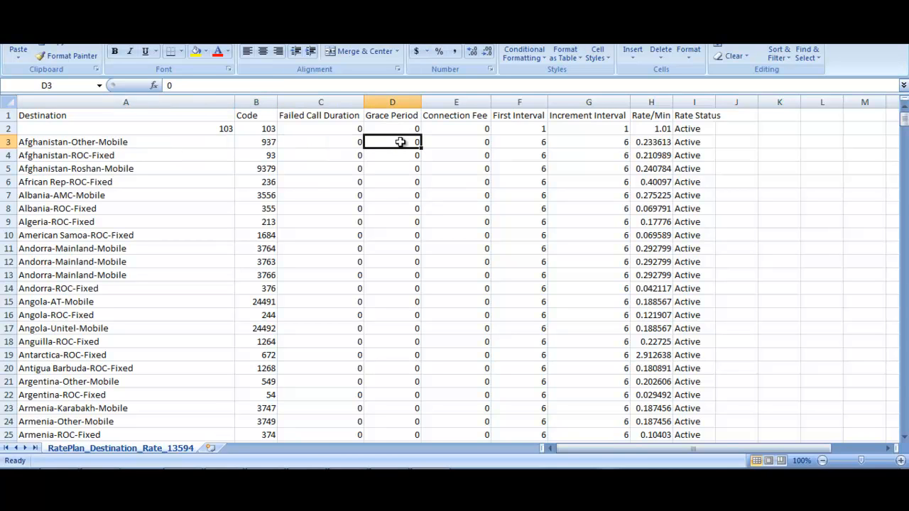
click(458, 141)
click(513, 143)
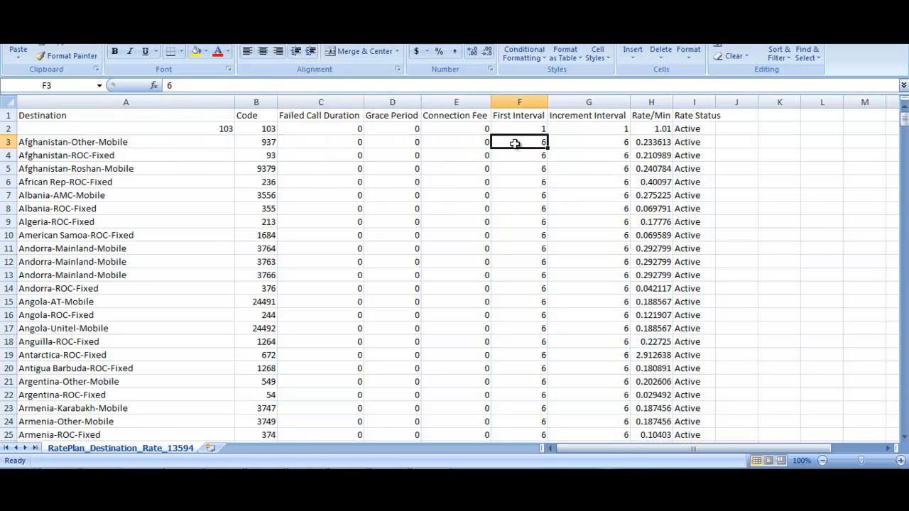
click(598, 142)
click(654, 142)
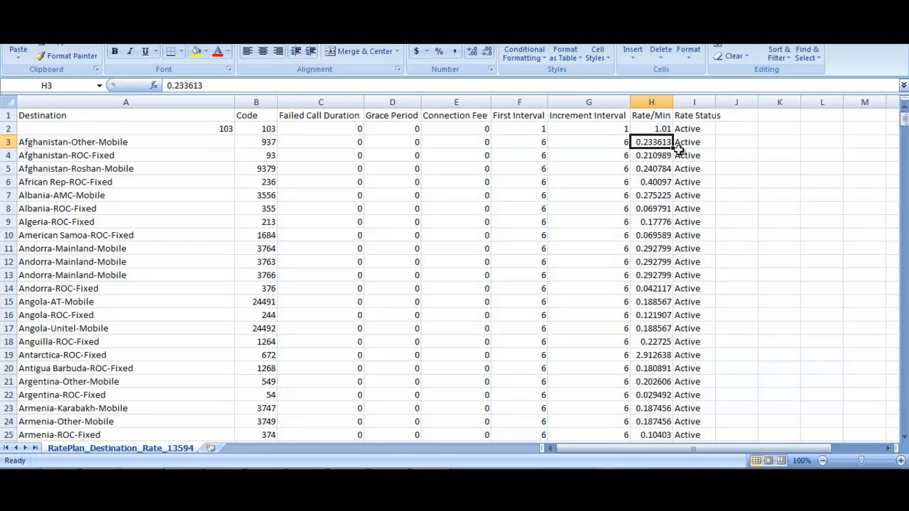
click(695, 142)
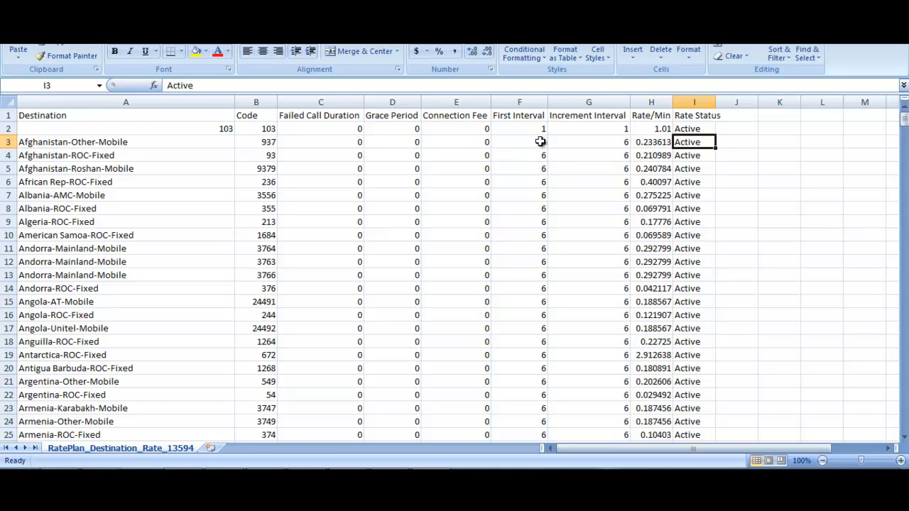
click(261, 141)
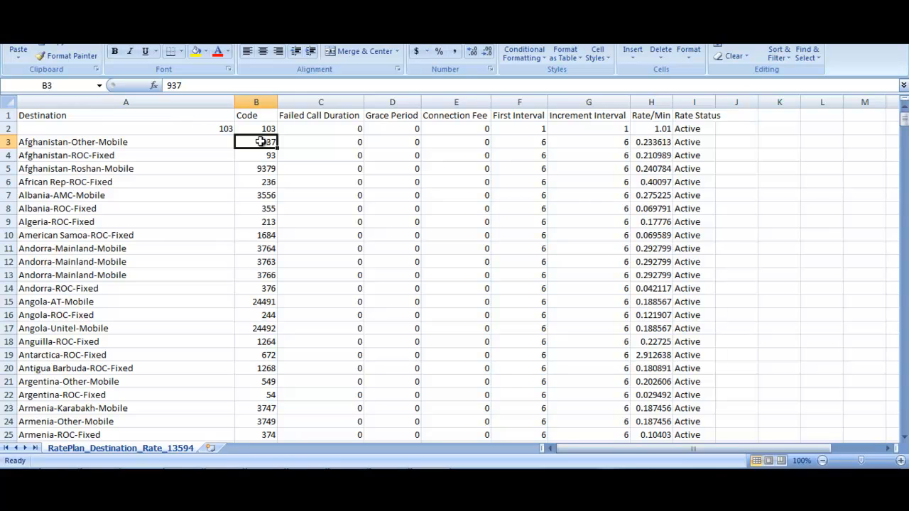
click(534, 142)
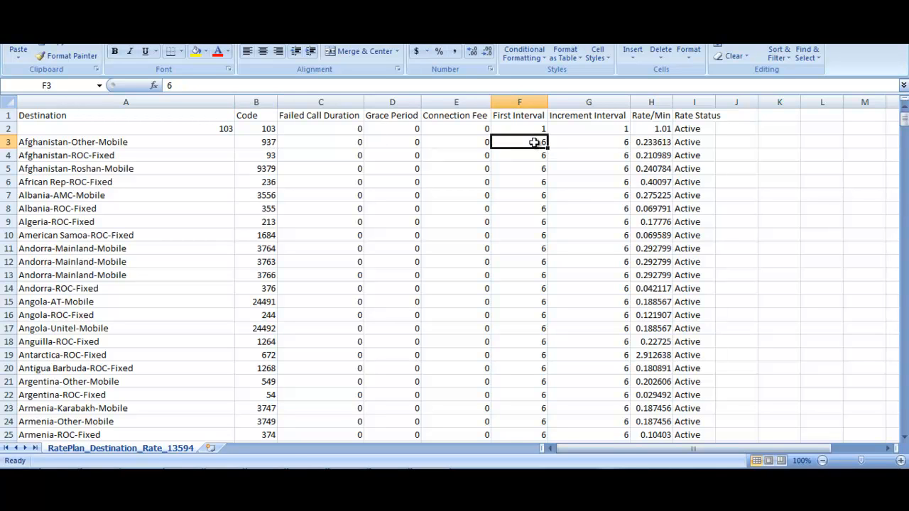
Step: Set the First Interval and Increment Interval of the Afghanistan-Other-Mobile rate to 30 each
text(30)
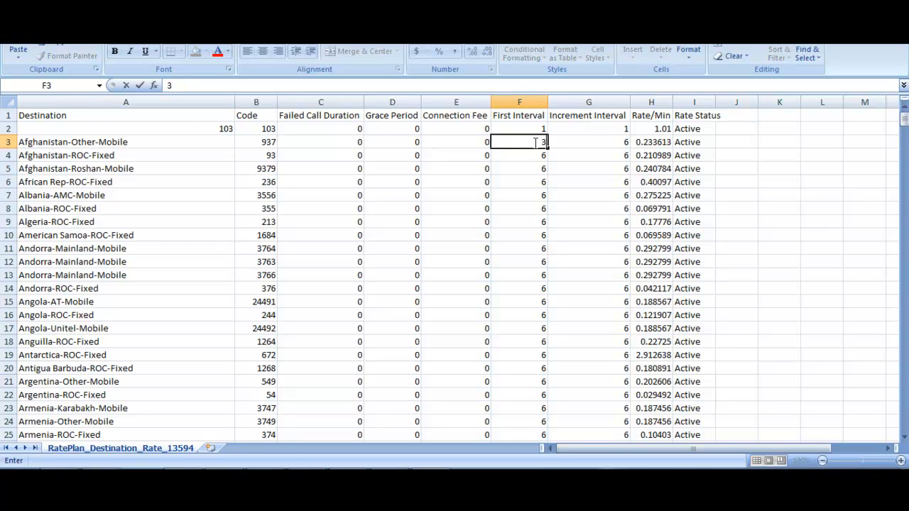
click(621, 142)
text(30)
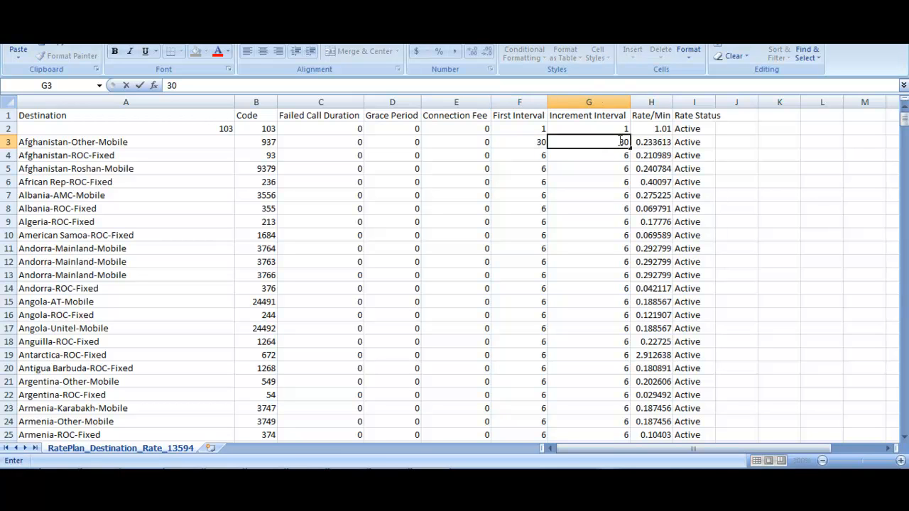
click(772, 182)
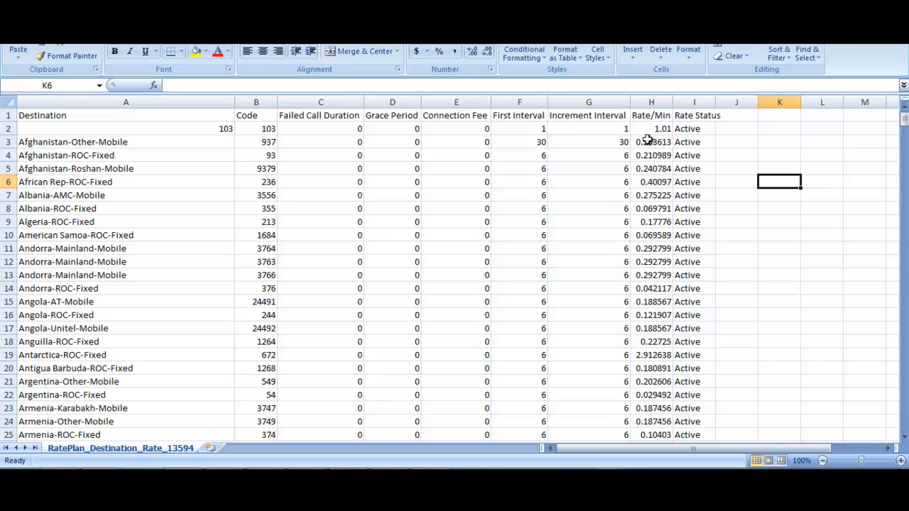
Step: Change the Rate/Min of Afghanistan-Other-Mobile to 0.2678
click(649, 142)
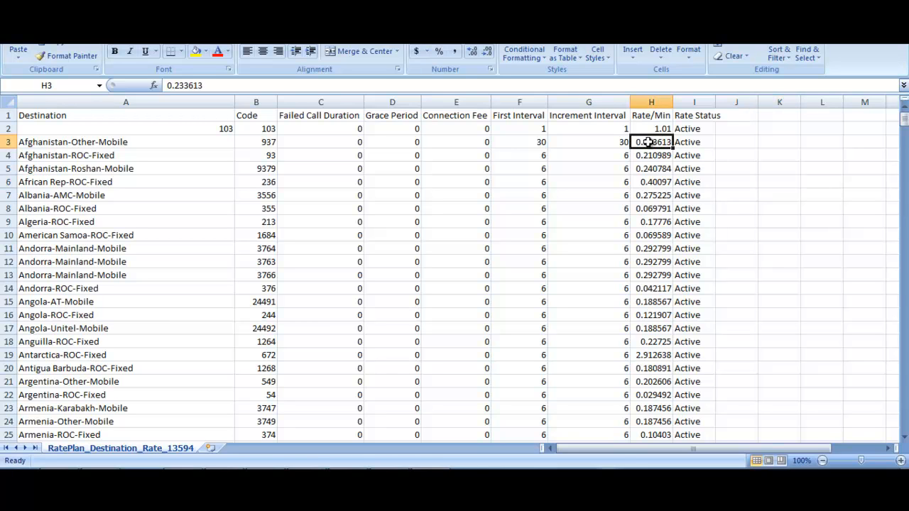
key(F2)
key(BackSpace)
key(BackSpace)
key(BackSpace)
key(BackSpace)
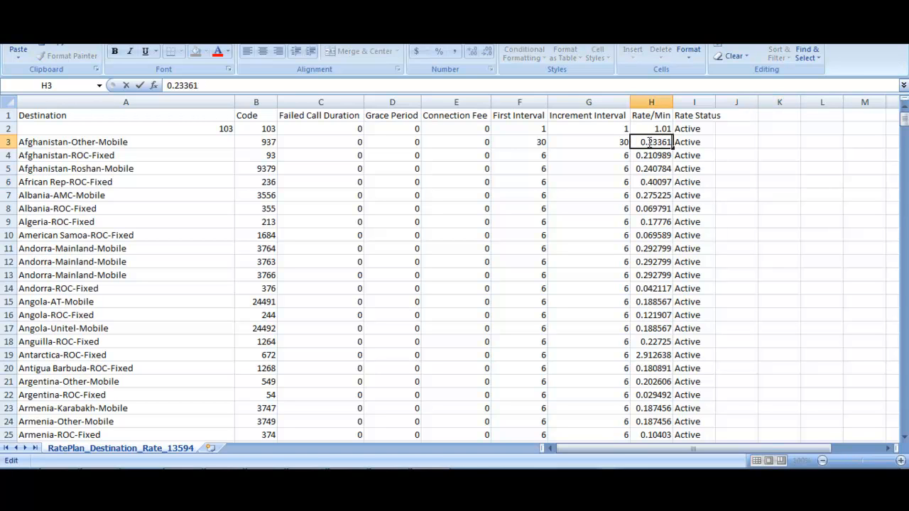
key(BackSpace)
text(678)
click(751, 168)
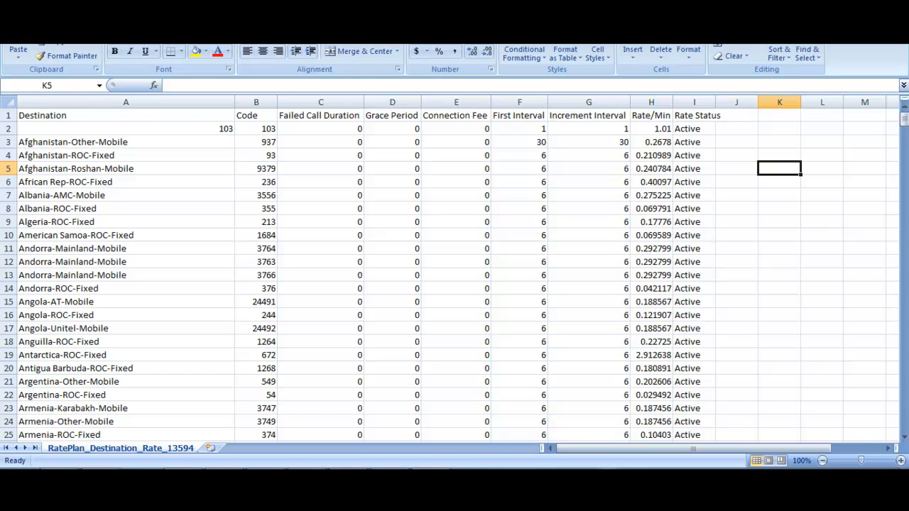
key(ctrl+w)
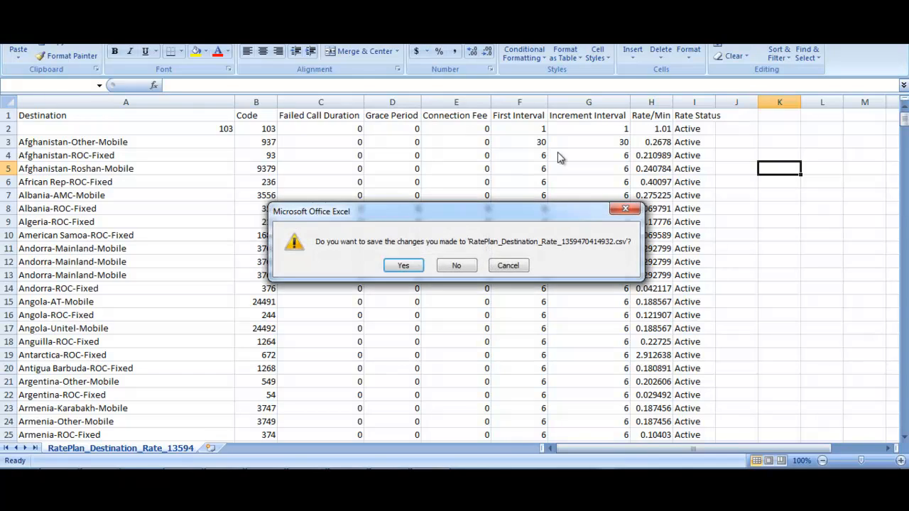
click(407, 264)
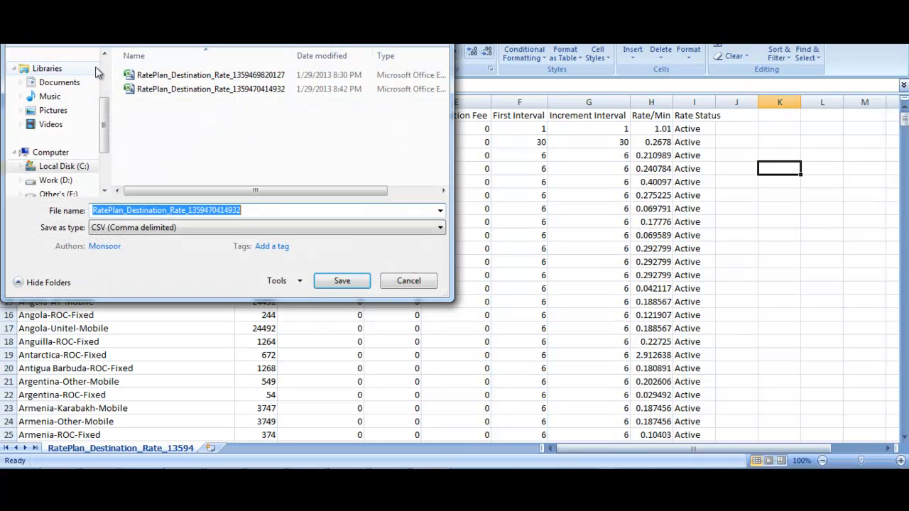
double_click(158, 90)
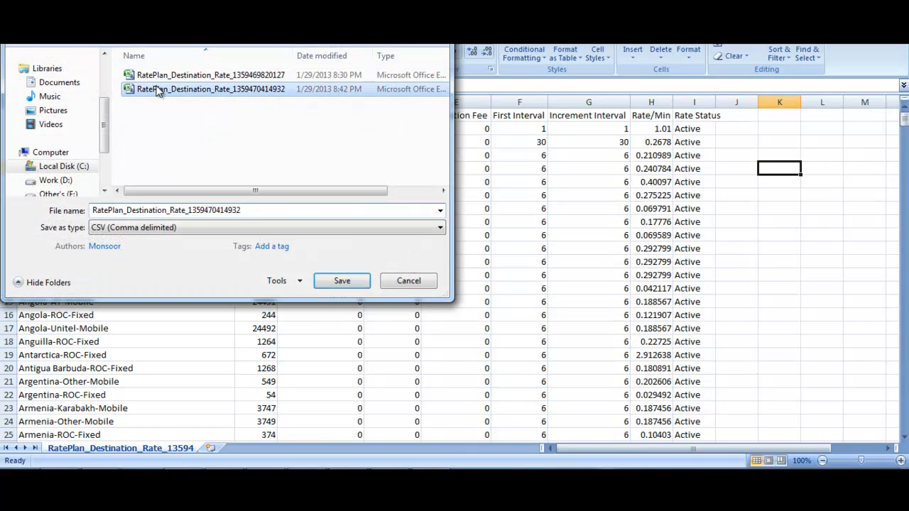
click(487, 236)
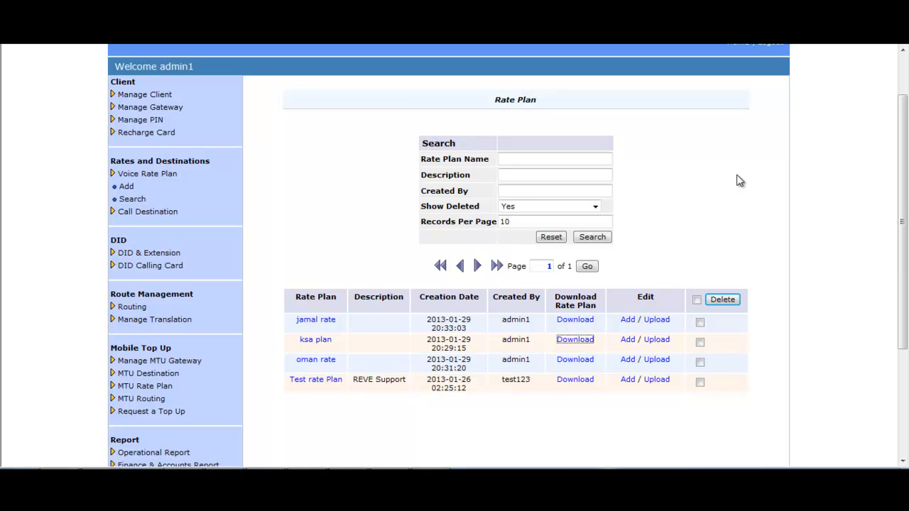
Step: In the browser, open the first listed rate plan, upload the edited destination rate CSV file to it and review the imported rates
click(320, 325)
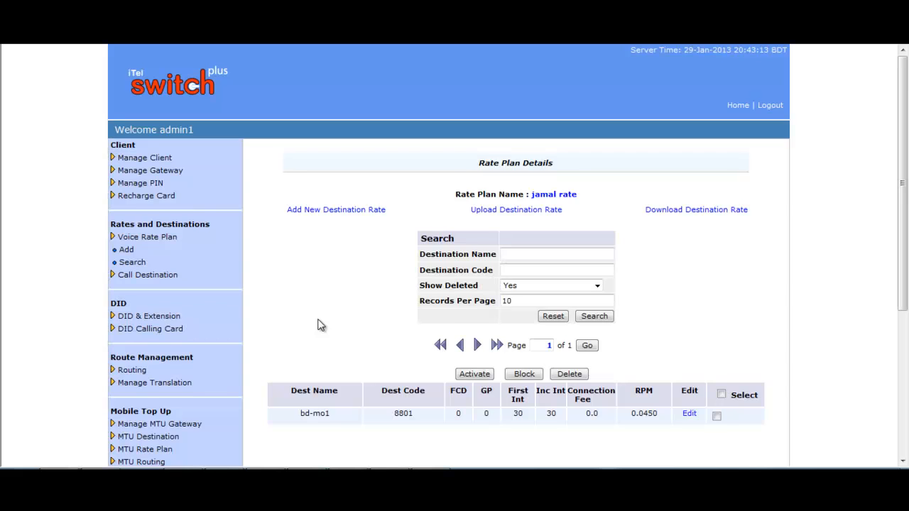
scroll(419, 371, down, 1)
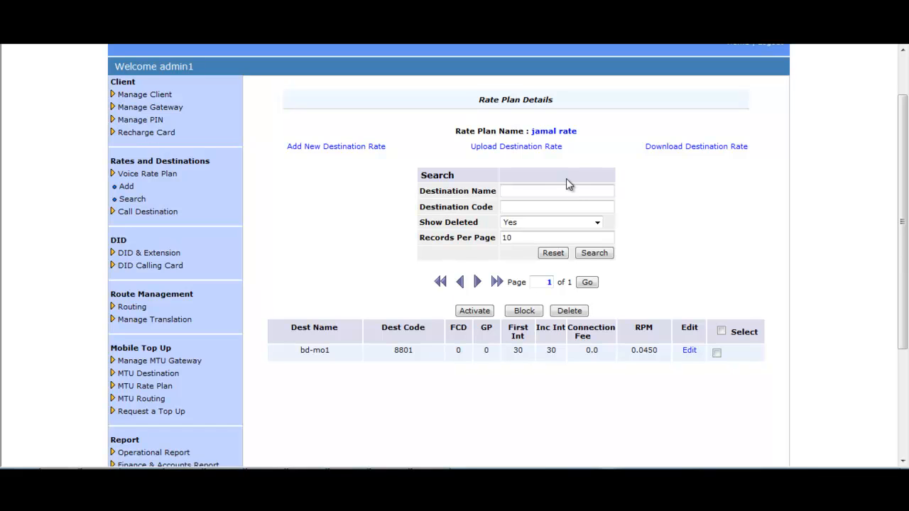
click(531, 149)
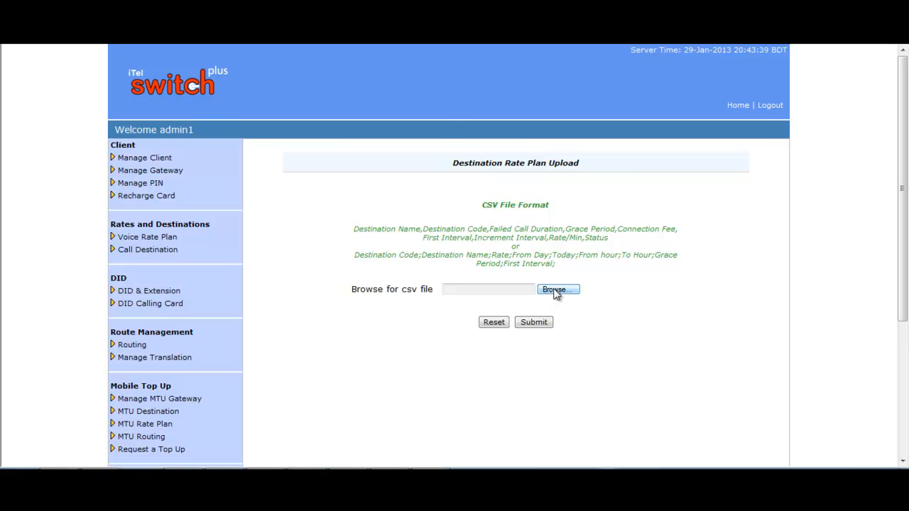
click(556, 290)
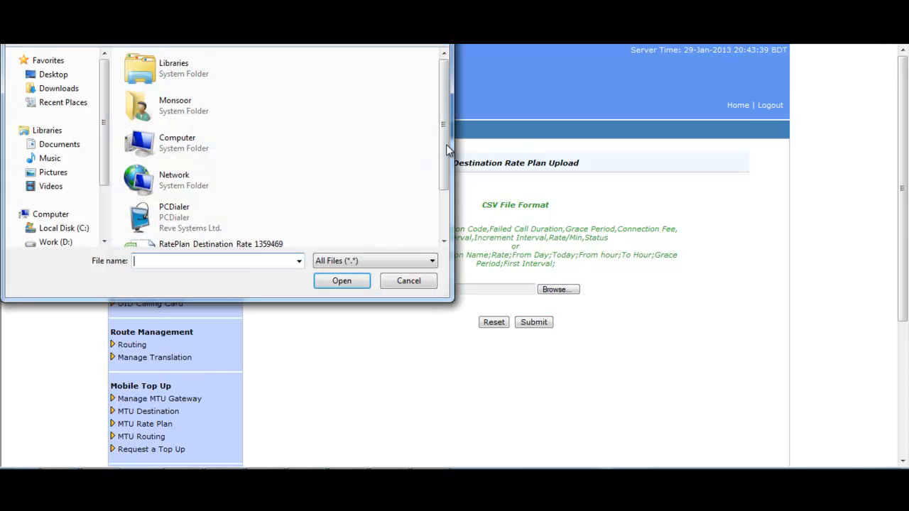
drag(446, 144, 446, 192)
double_click(232, 223)
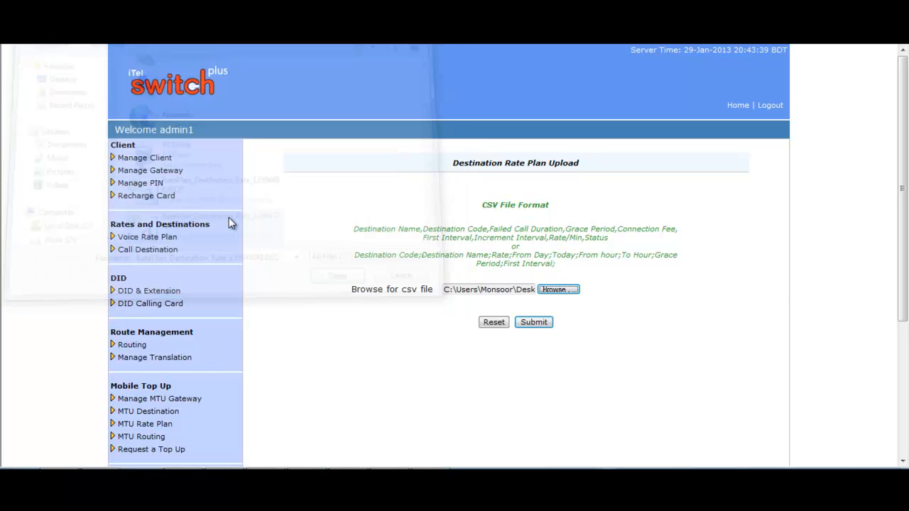
click(541, 325)
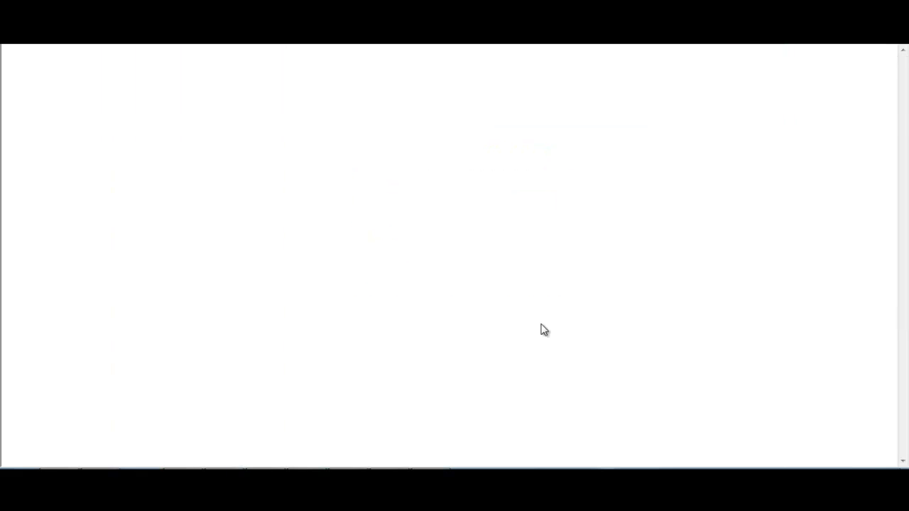
scroll(540, 279, down, 2)
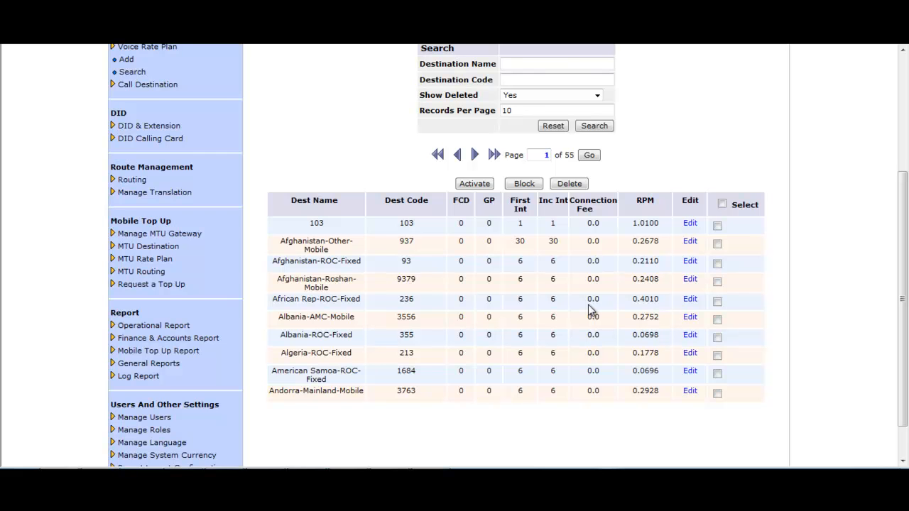
Step: Add a call destination with the code 0088017 and the name GP white
scroll(597, 298, up, 4)
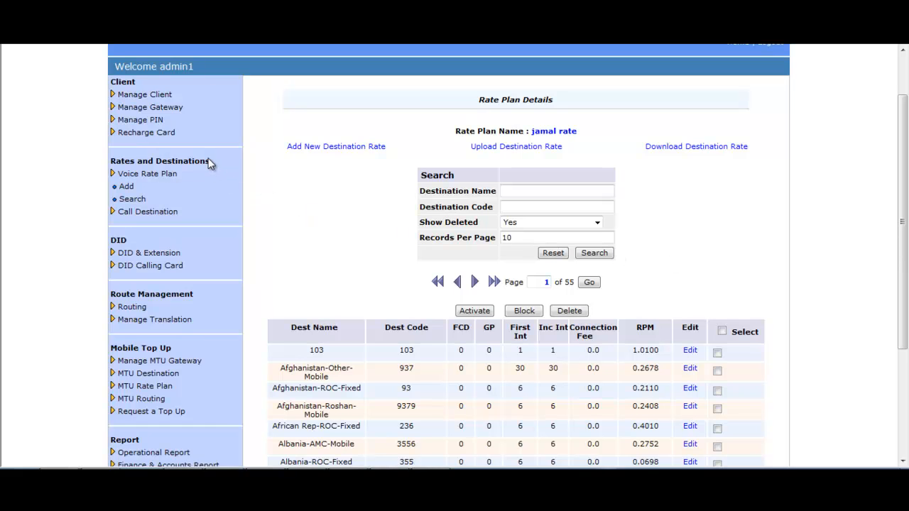
click(149, 211)
click(129, 224)
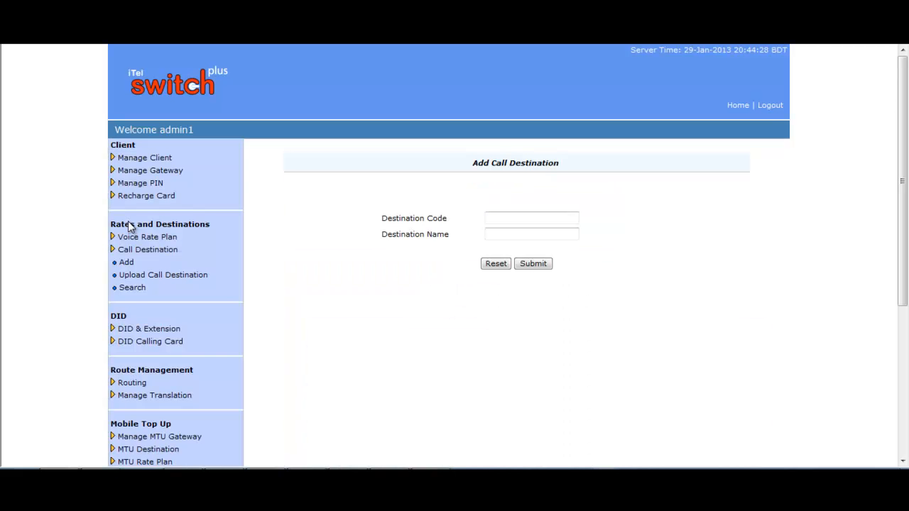
click(493, 216)
text(0088017)
click(502, 236)
text(GP White)
click(537, 264)
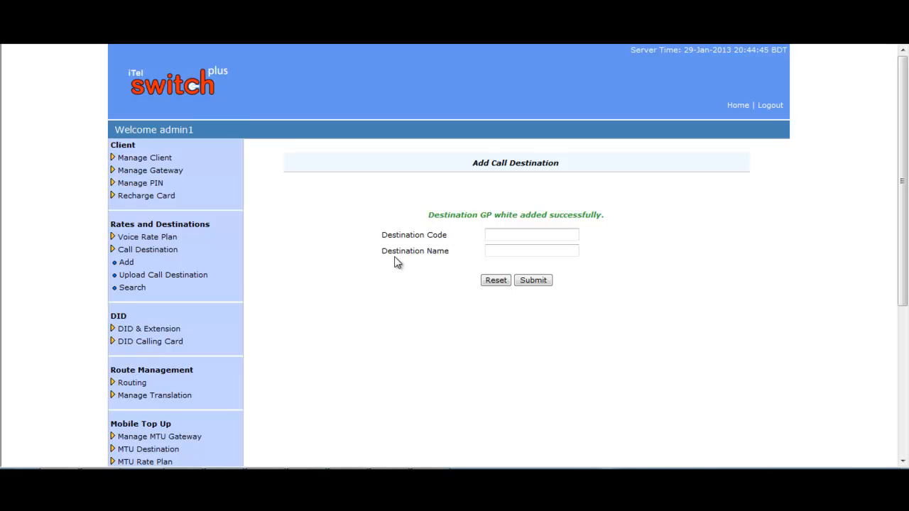
Step: Open the first listed rate plan again and start a new destination rate for GP white, code 0088017
click(180, 240)
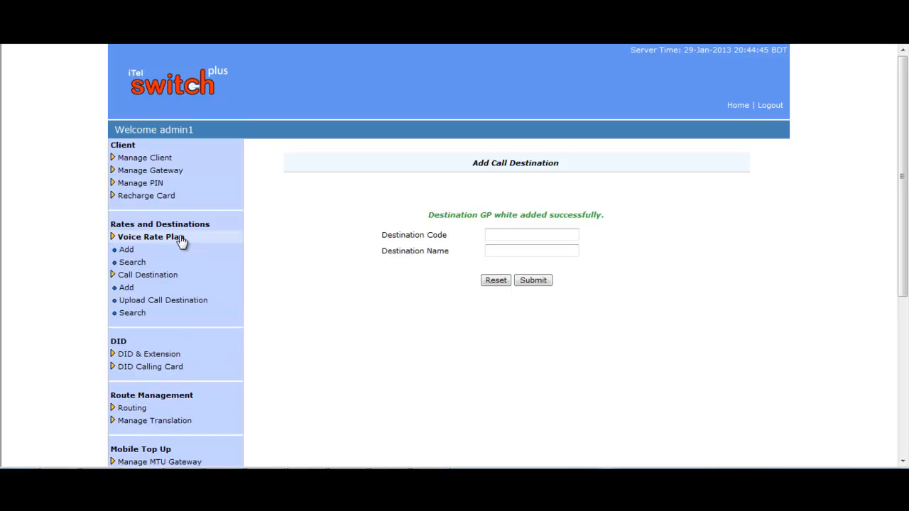
click(138, 265)
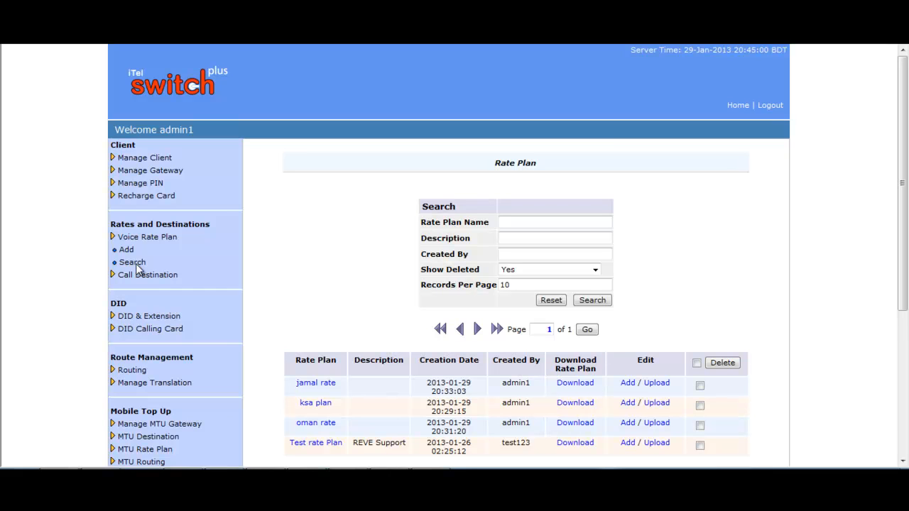
click(312, 384)
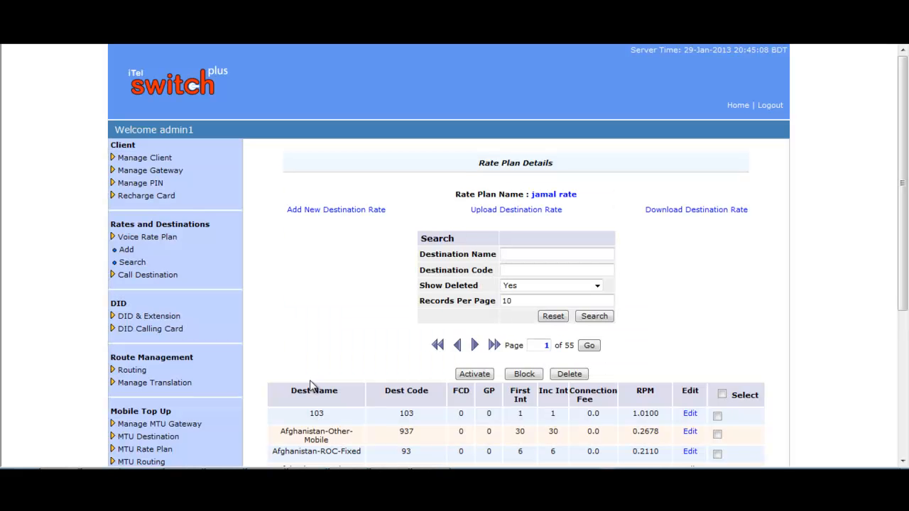
click(349, 212)
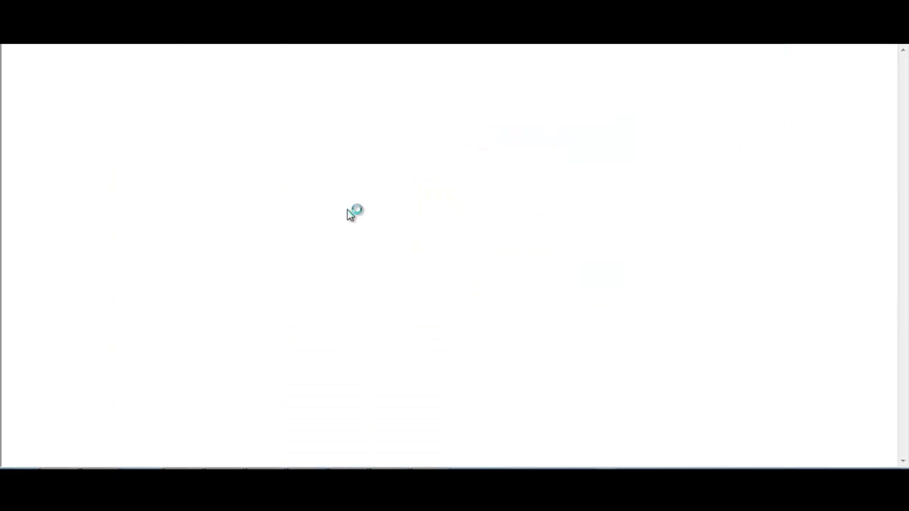
click(462, 239)
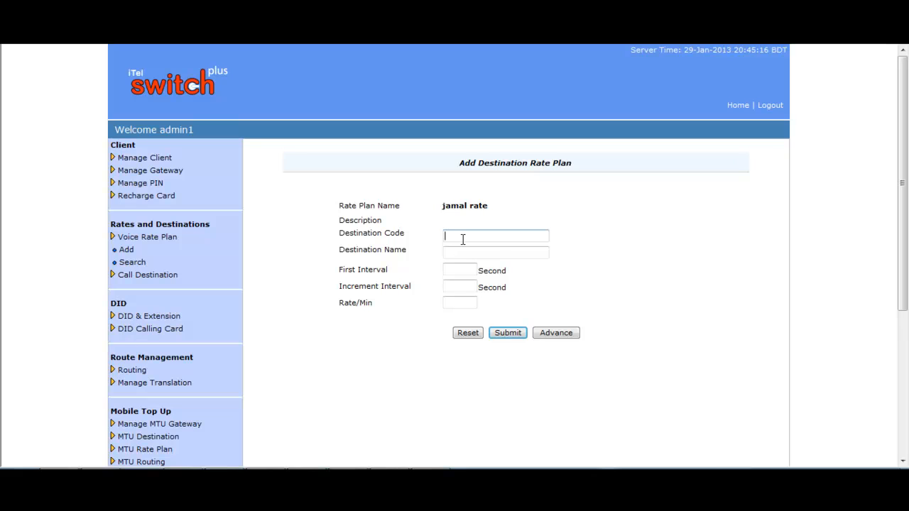
text(008801)
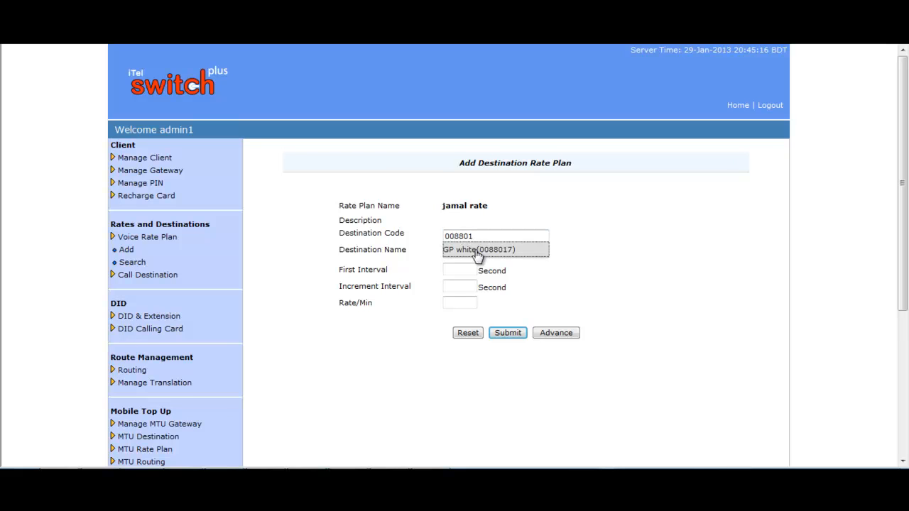
click(477, 252)
Step: Set both intervals to 30 seconds and Rate/Min to 0.0568, check the advanced options, and submit the destination rate from the basic form
click(473, 268)
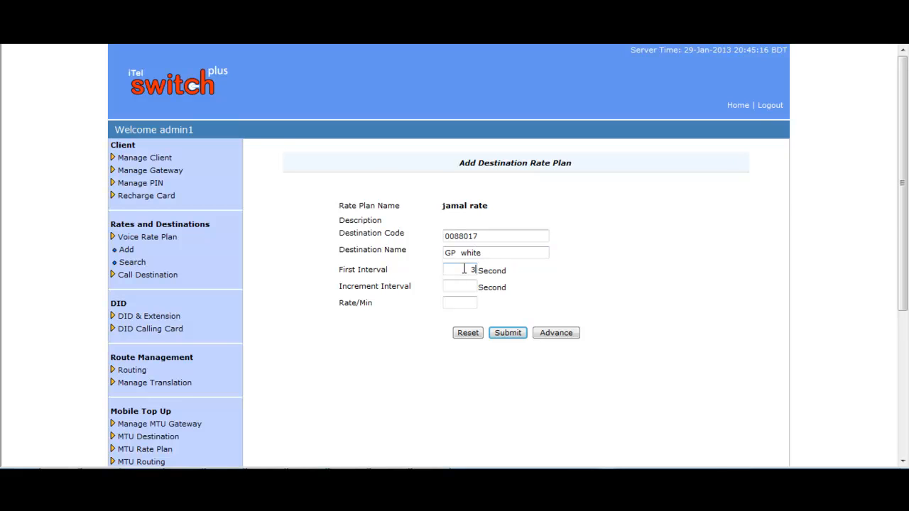
text(30)
click(472, 287)
text(30)
click(470, 303)
text(0.0568)
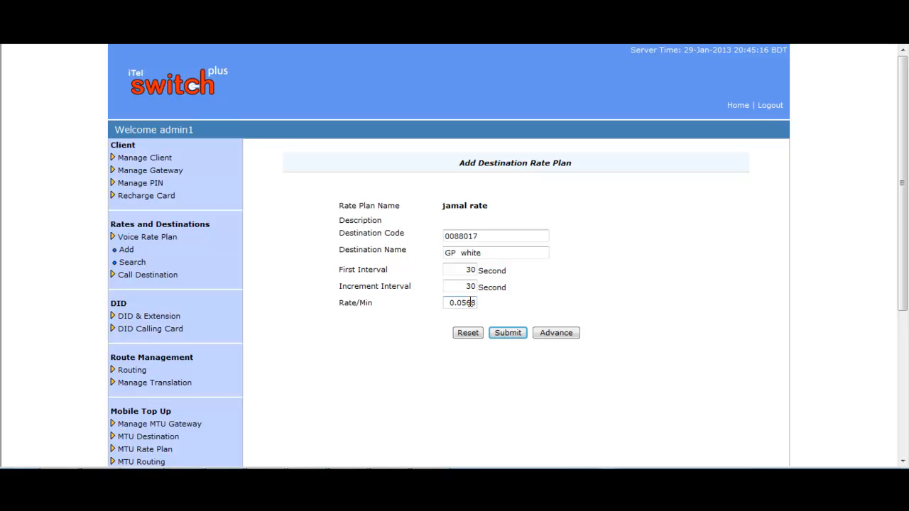
click(559, 332)
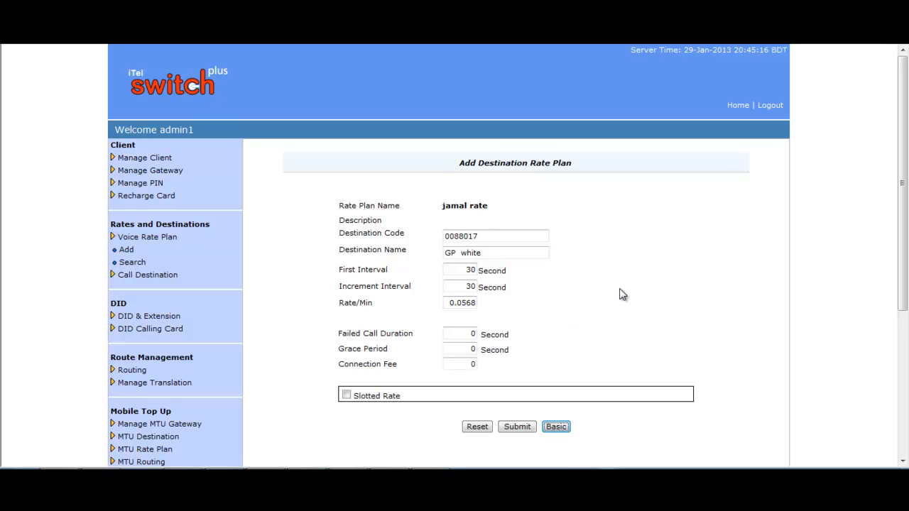
click(555, 427)
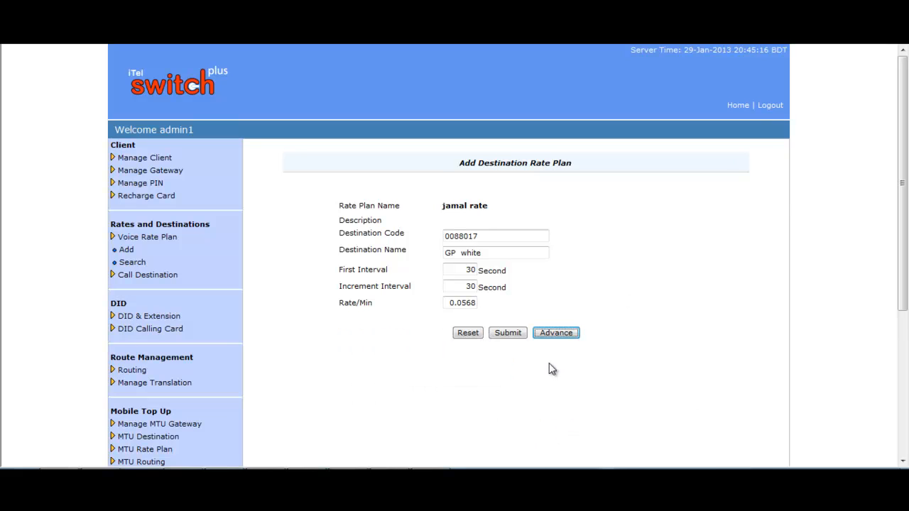
click(512, 337)
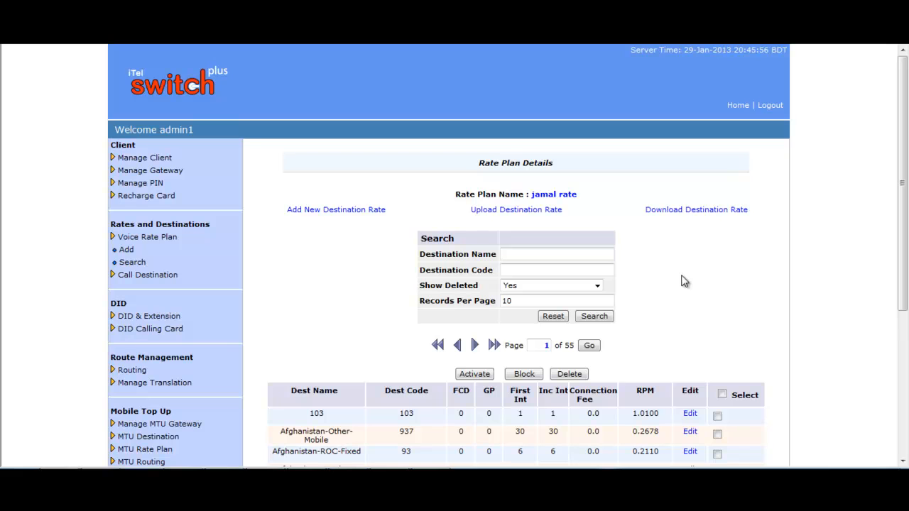
Step: Search the rate plan's destinations for the code 0088017
click(550, 270)
text(0088017)
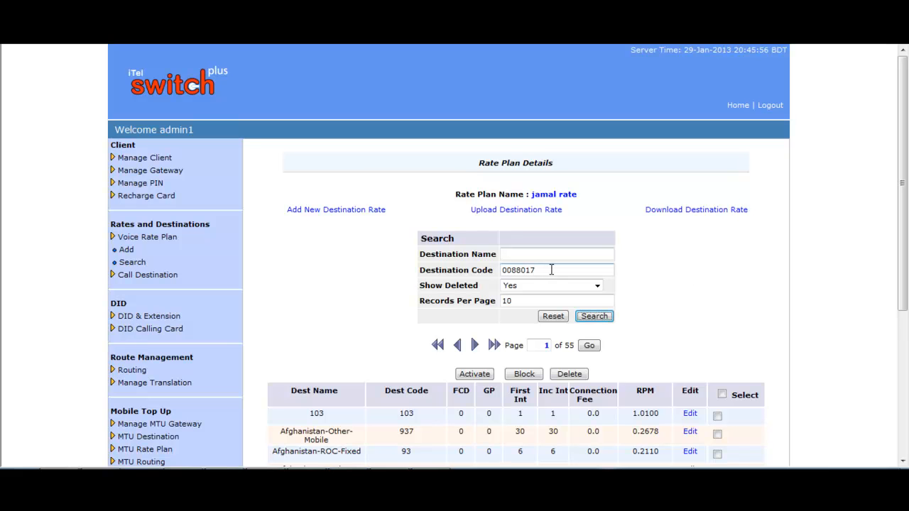
key(Return)
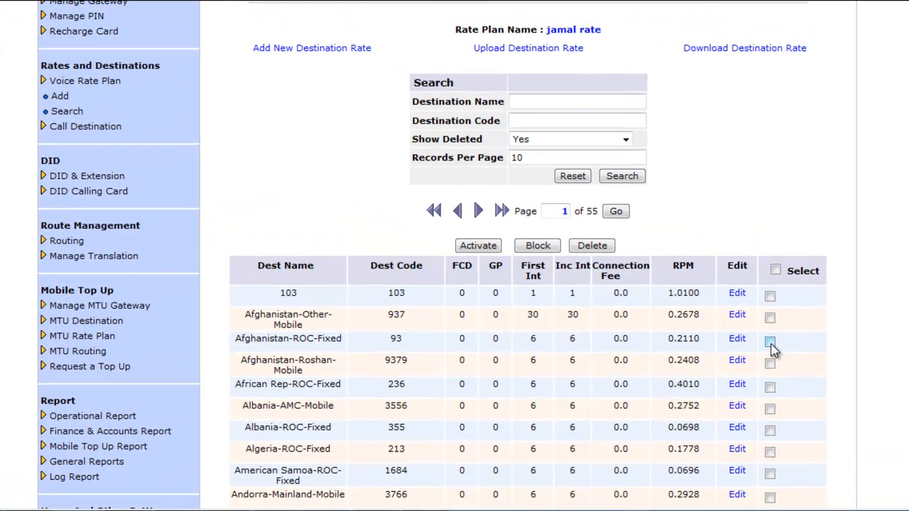
Step: Block the Afghanistan-ROC-Fixed destination rate and activate it again
click(740, 334)
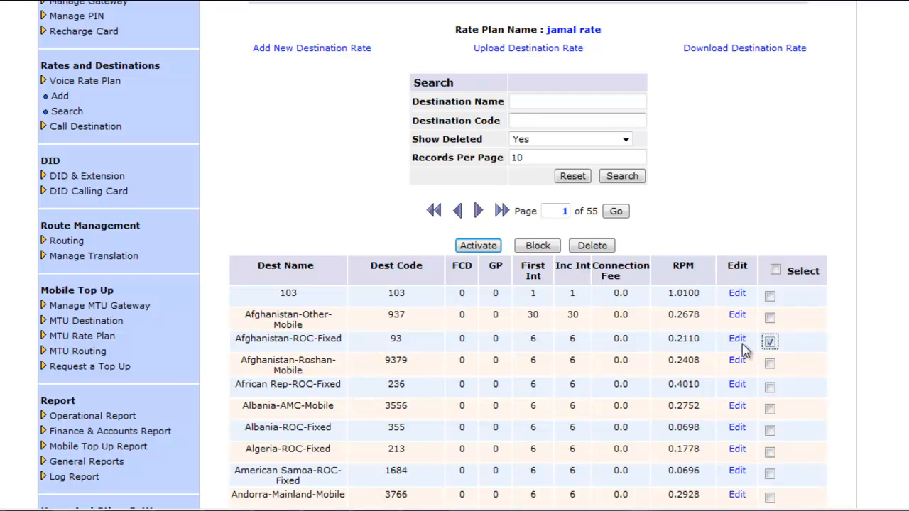
click(538, 245)
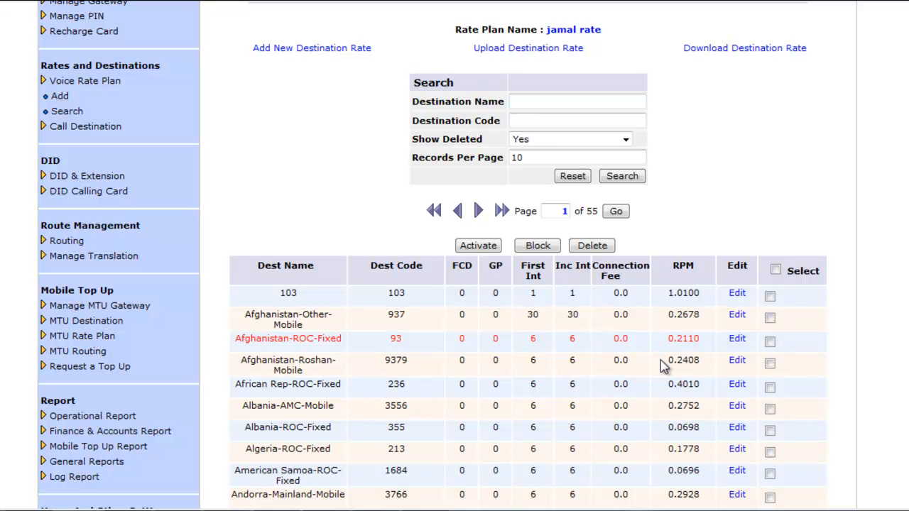
click(770, 342)
click(482, 248)
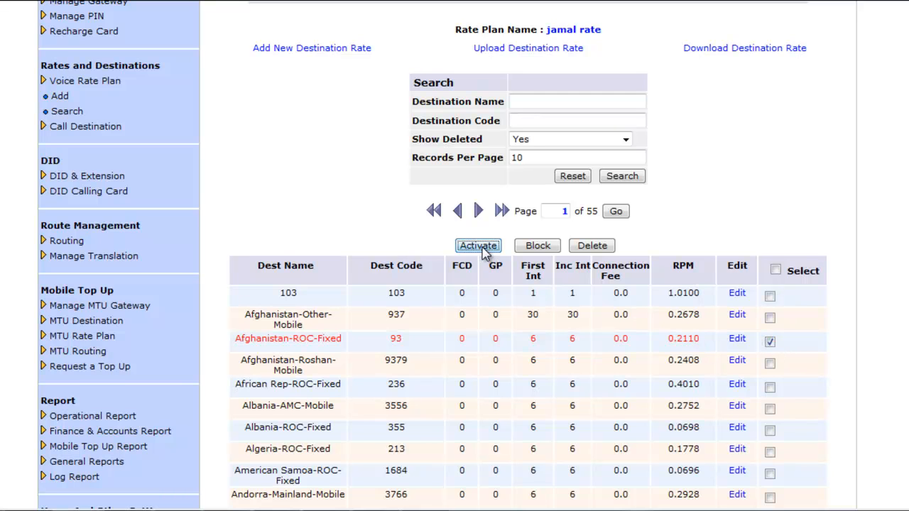